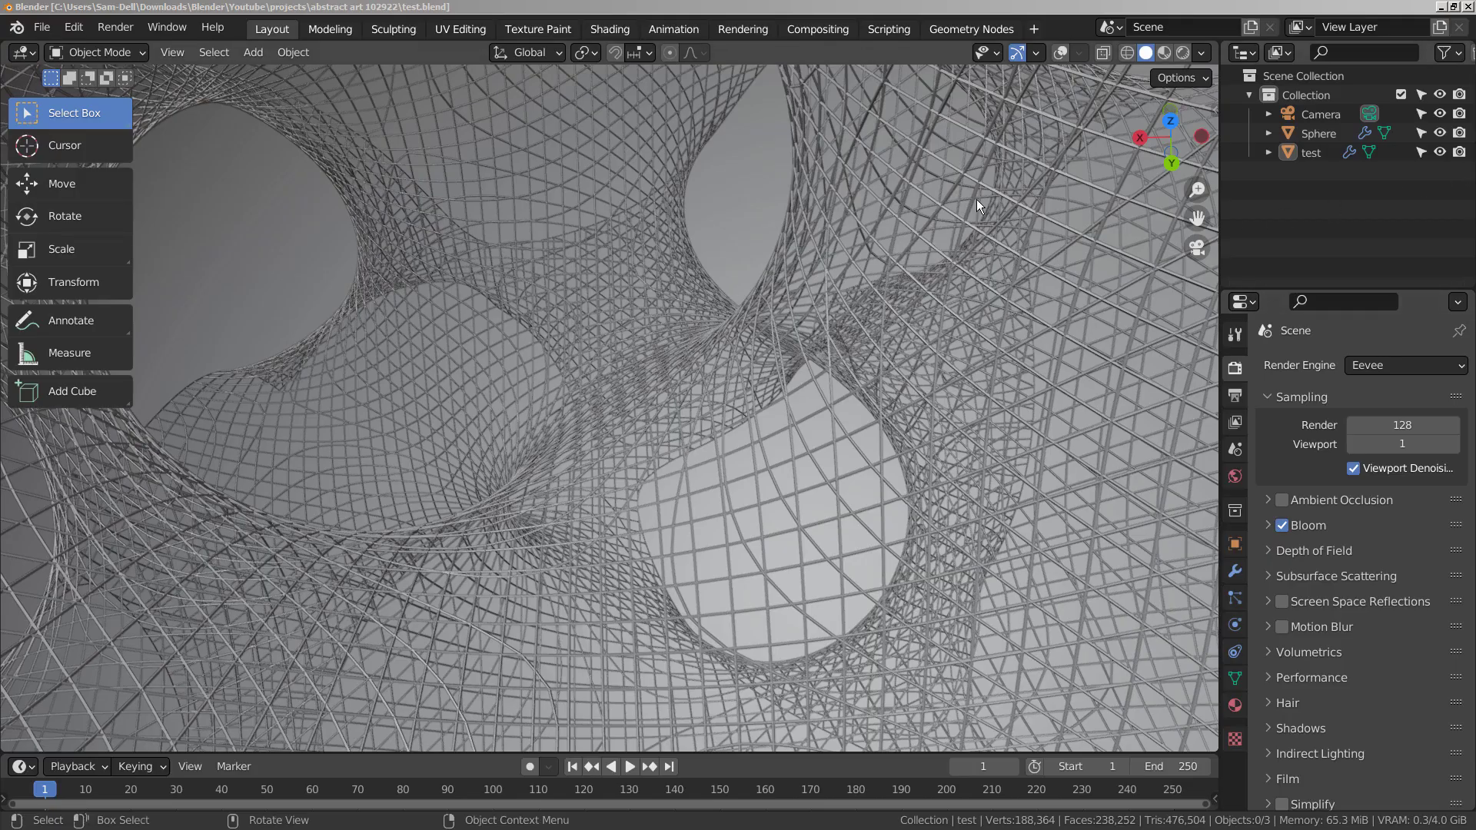
Select the imported 'test' mesh in the Outliner.
left_click(983, 282)
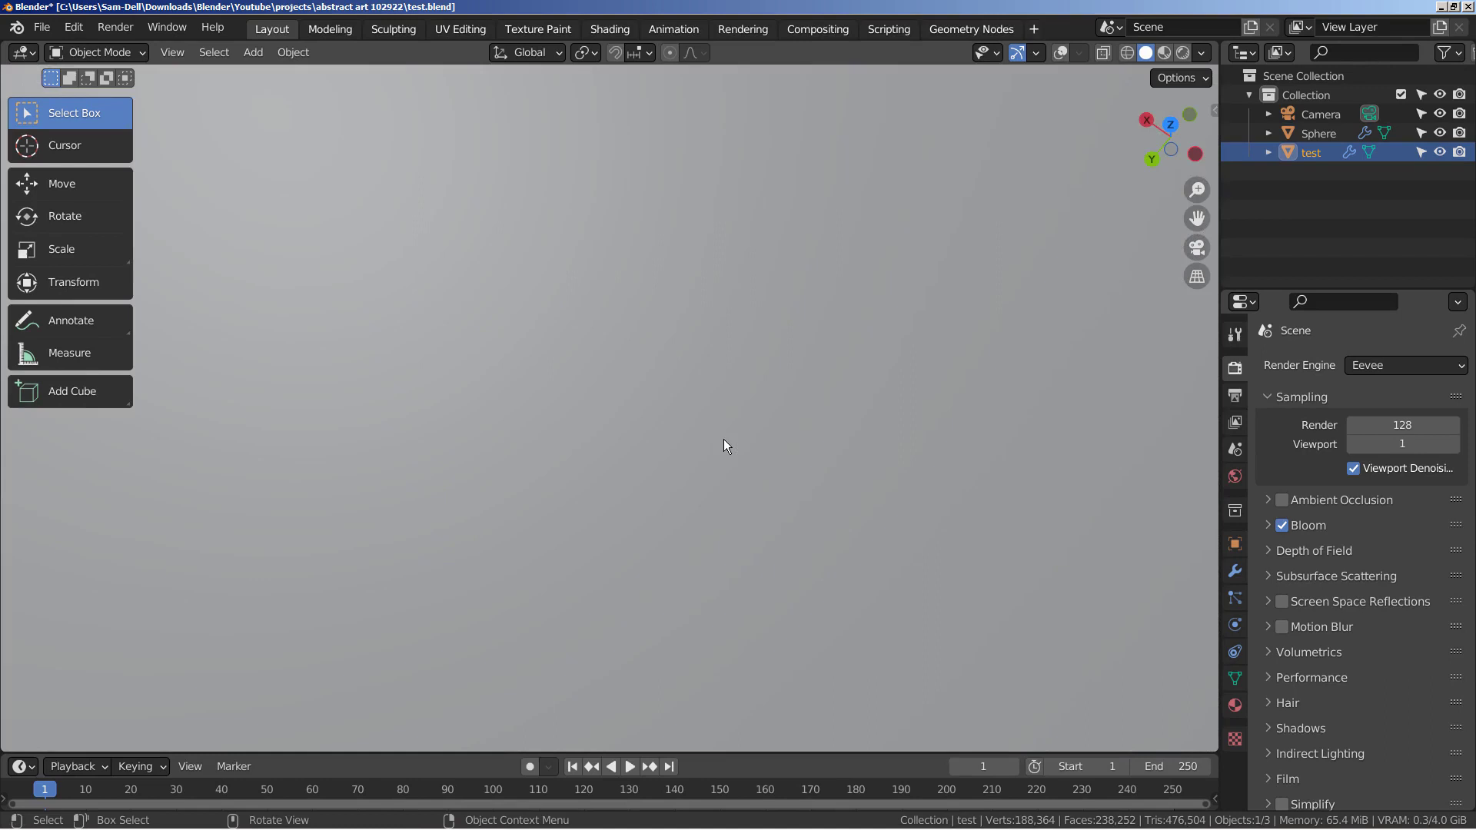
scroll(722, 445, "down", 3)
scroll(723, 445, "down", 3)
Turn on viewport overlays and hide the enclosing Sphere.
left_click(765, 352)
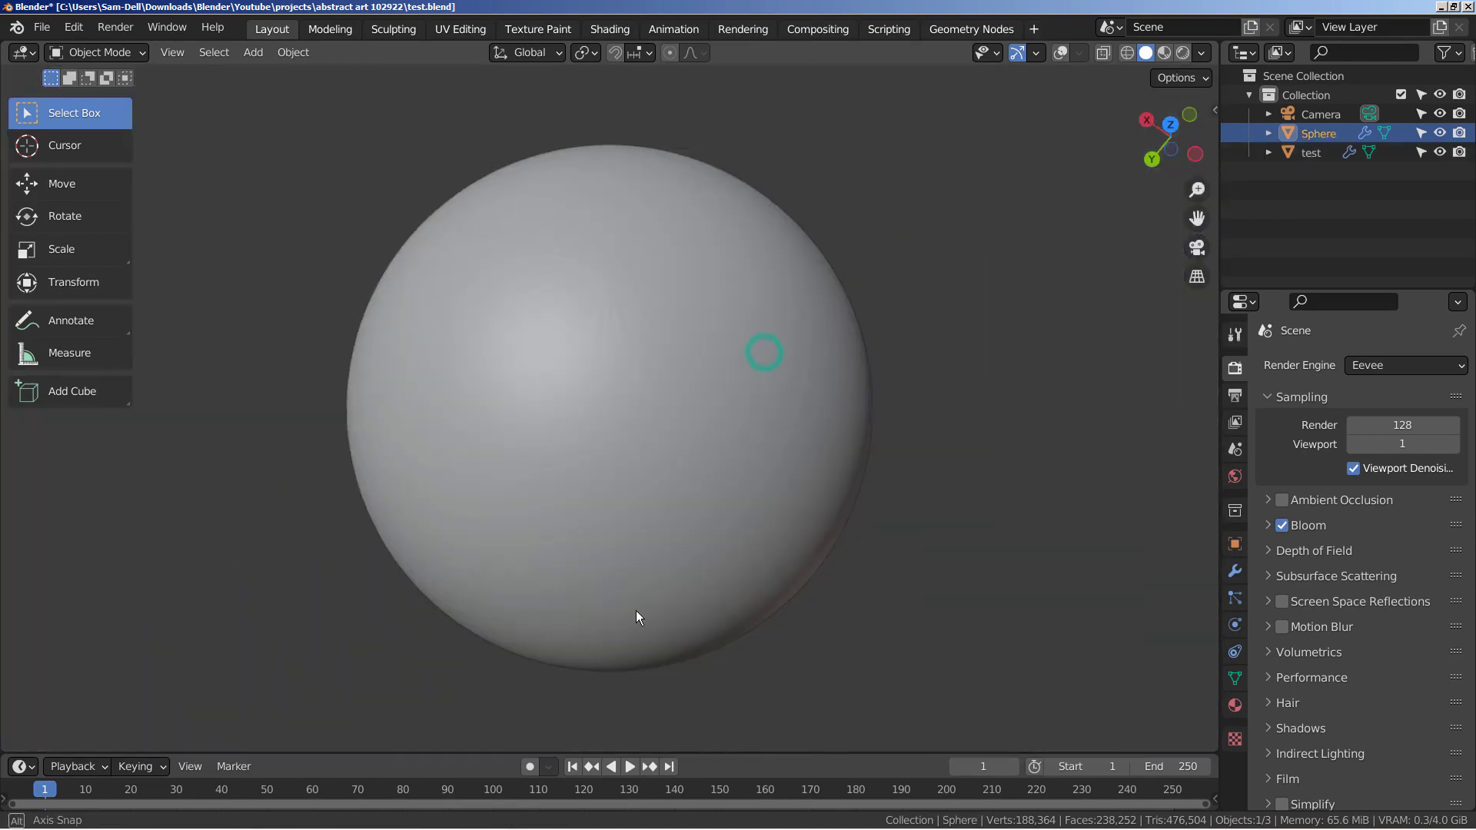
middle_click_drag(636, 610, 848, 376)
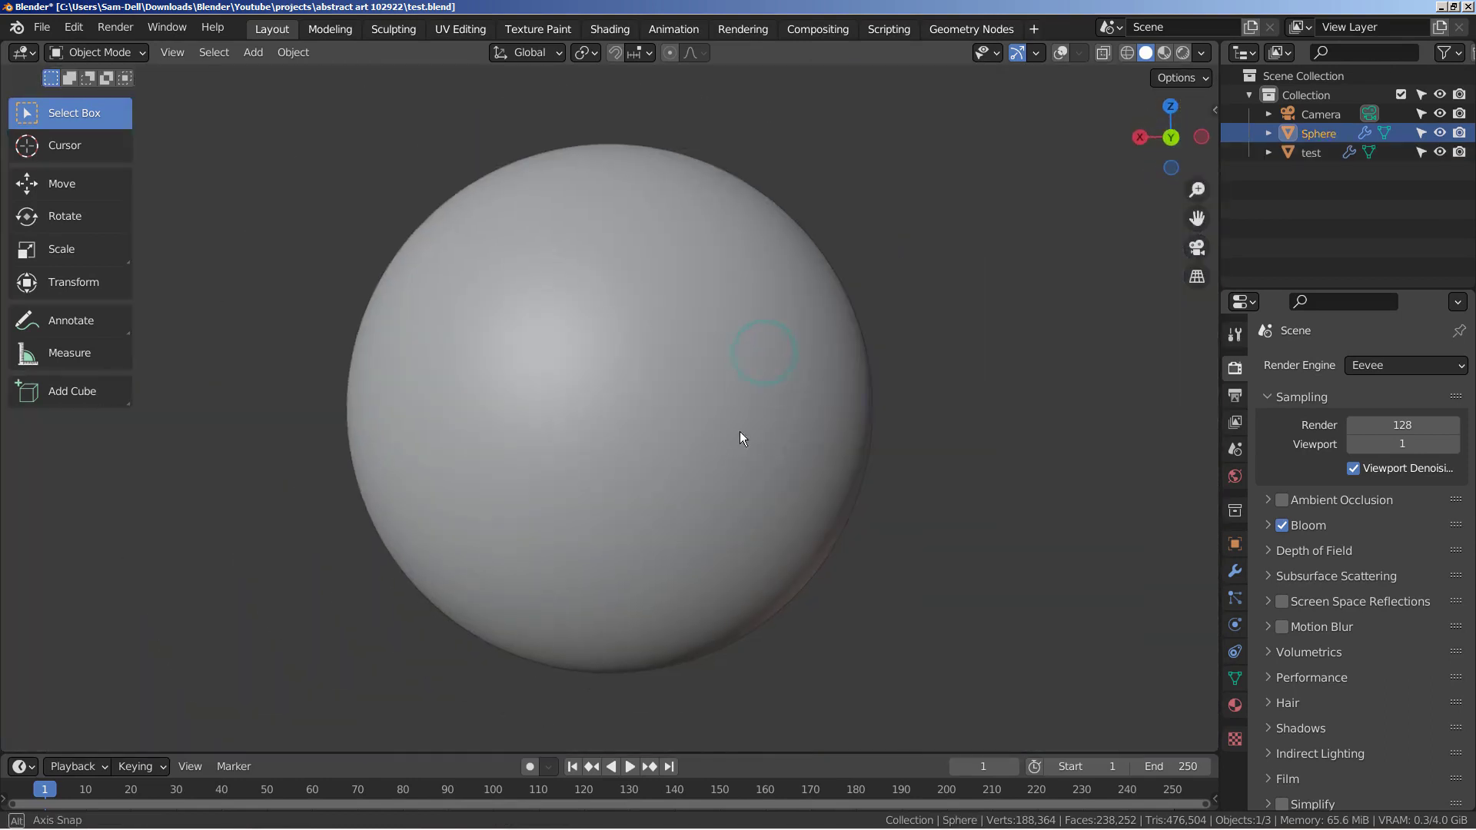
left_click(1057, 55)
middle_click_drag(1009, 435, 968, 518)
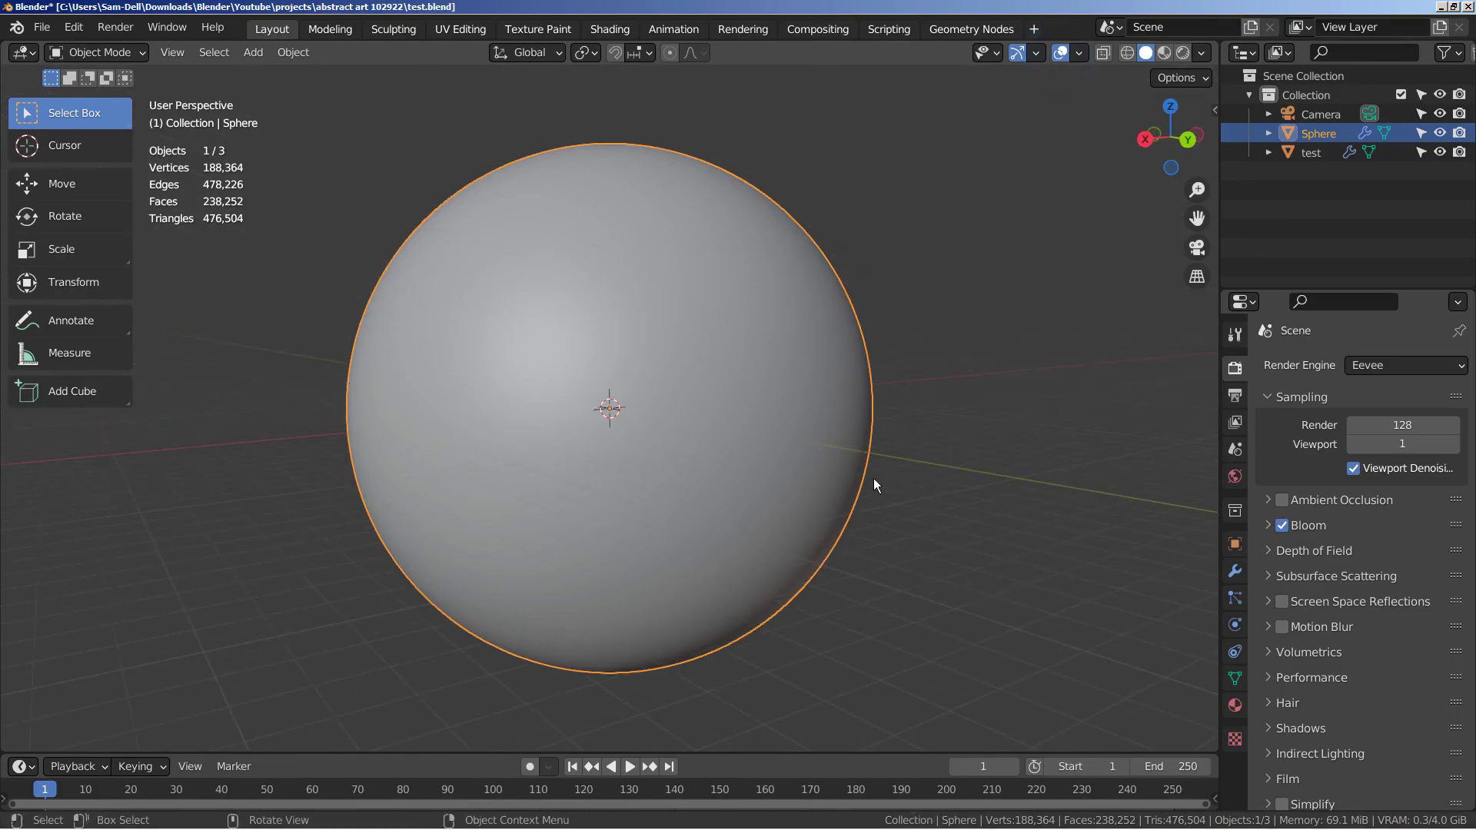
key("h")
Inspect the gyroid wireframe from several angles, then deselect it.
left_click(739, 414)
scroll(891, 460, "up", 5)
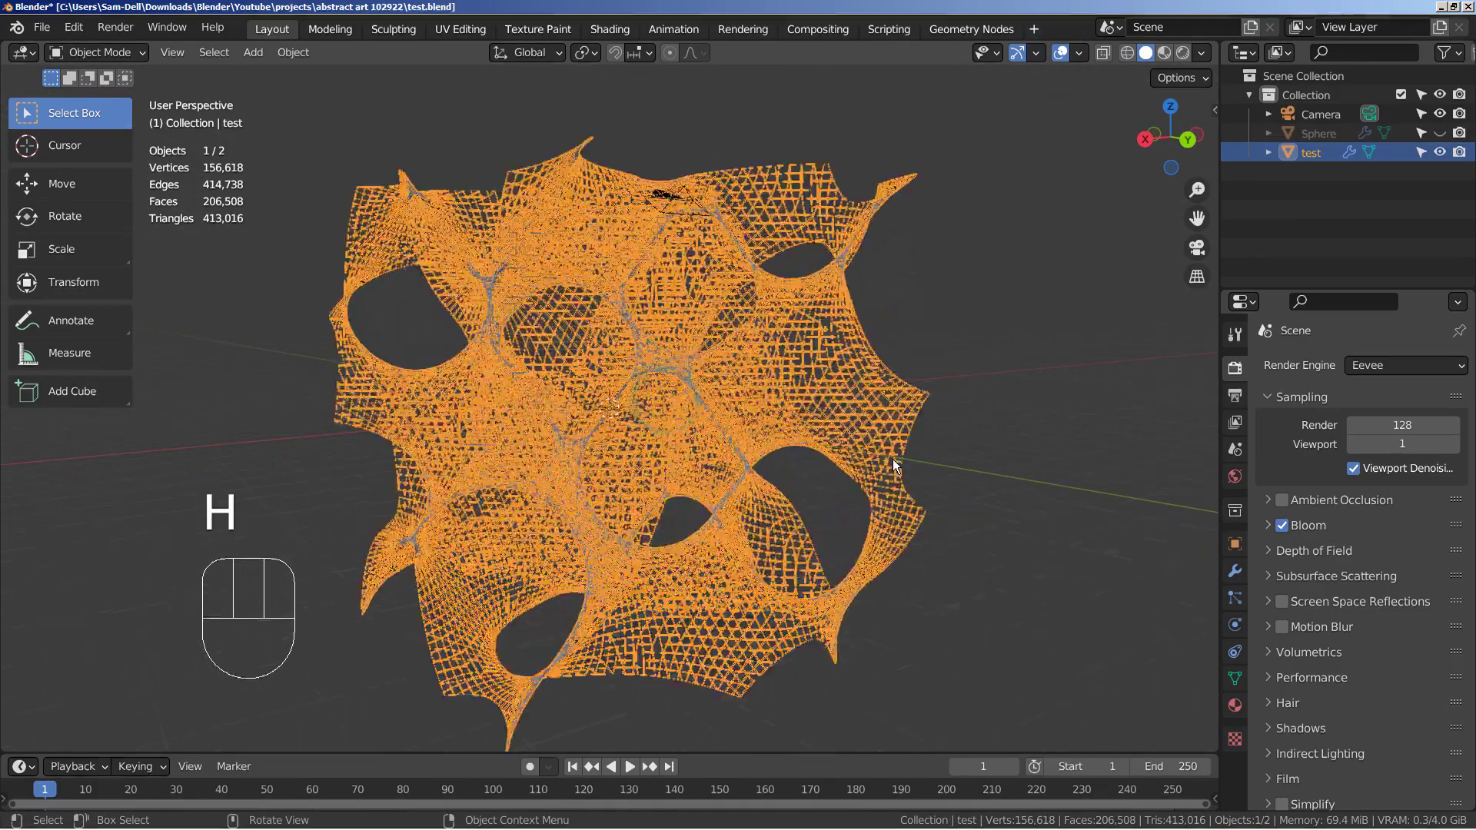
scroll(894, 464, "up", 3)
mouse_move(893, 464)
middle_mouse_down()
mouse_move(848, 368)
mouse_move(1088, 484)
mouse_move(781, 475)
middle_mouse_up()
left_click(846, 496)
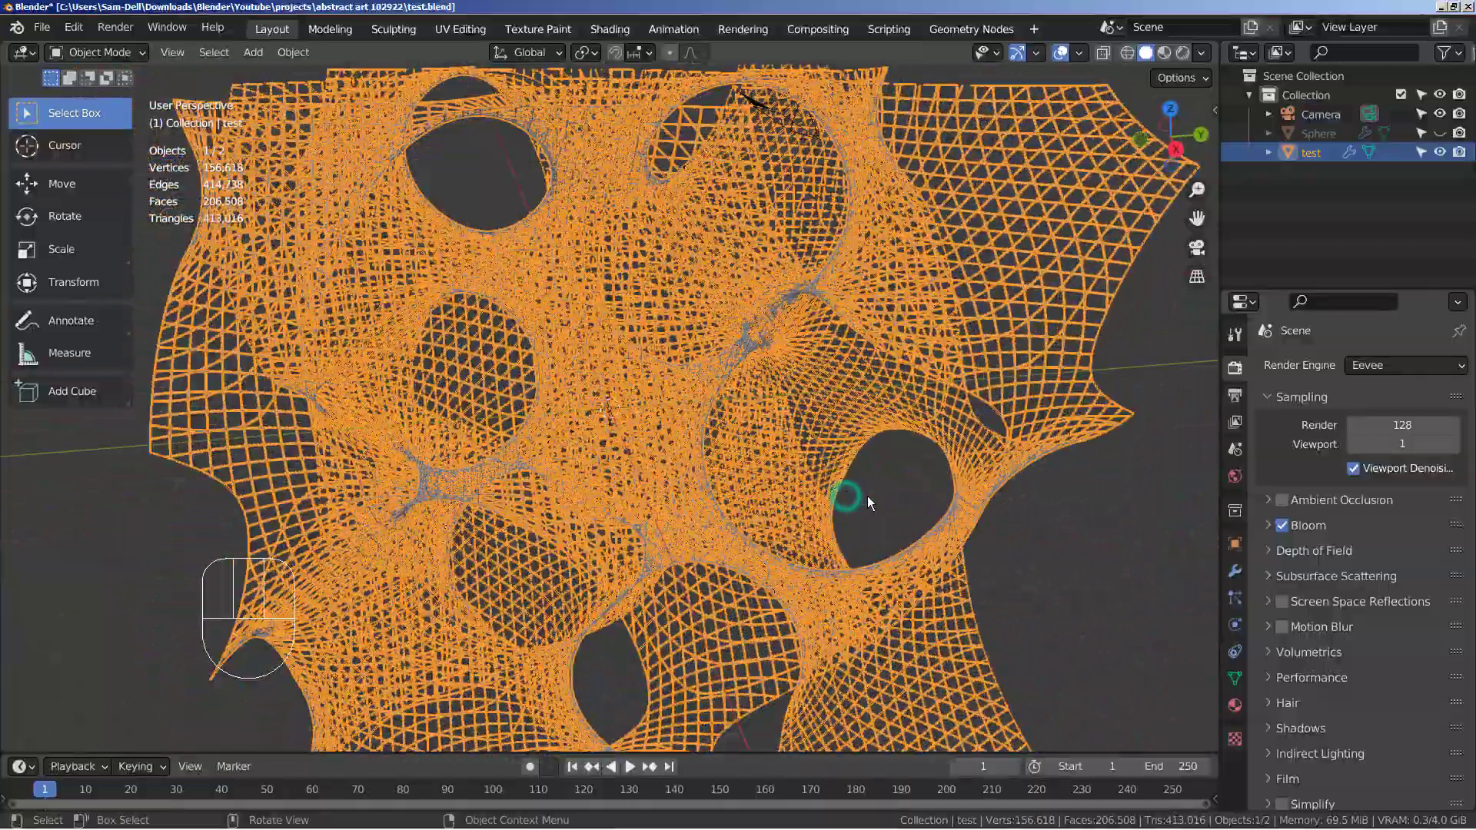
mouse_move(868, 496)
middle_mouse_down()
mouse_move(543, 500)
mouse_move(476, 476)
mouse_move(476, 413)
mouse_move(513, 370)
mouse_move(665, 352)
mouse_move(833, 384)
mouse_move(876, 446)
mouse_move(804, 490)
middle_mouse_up()
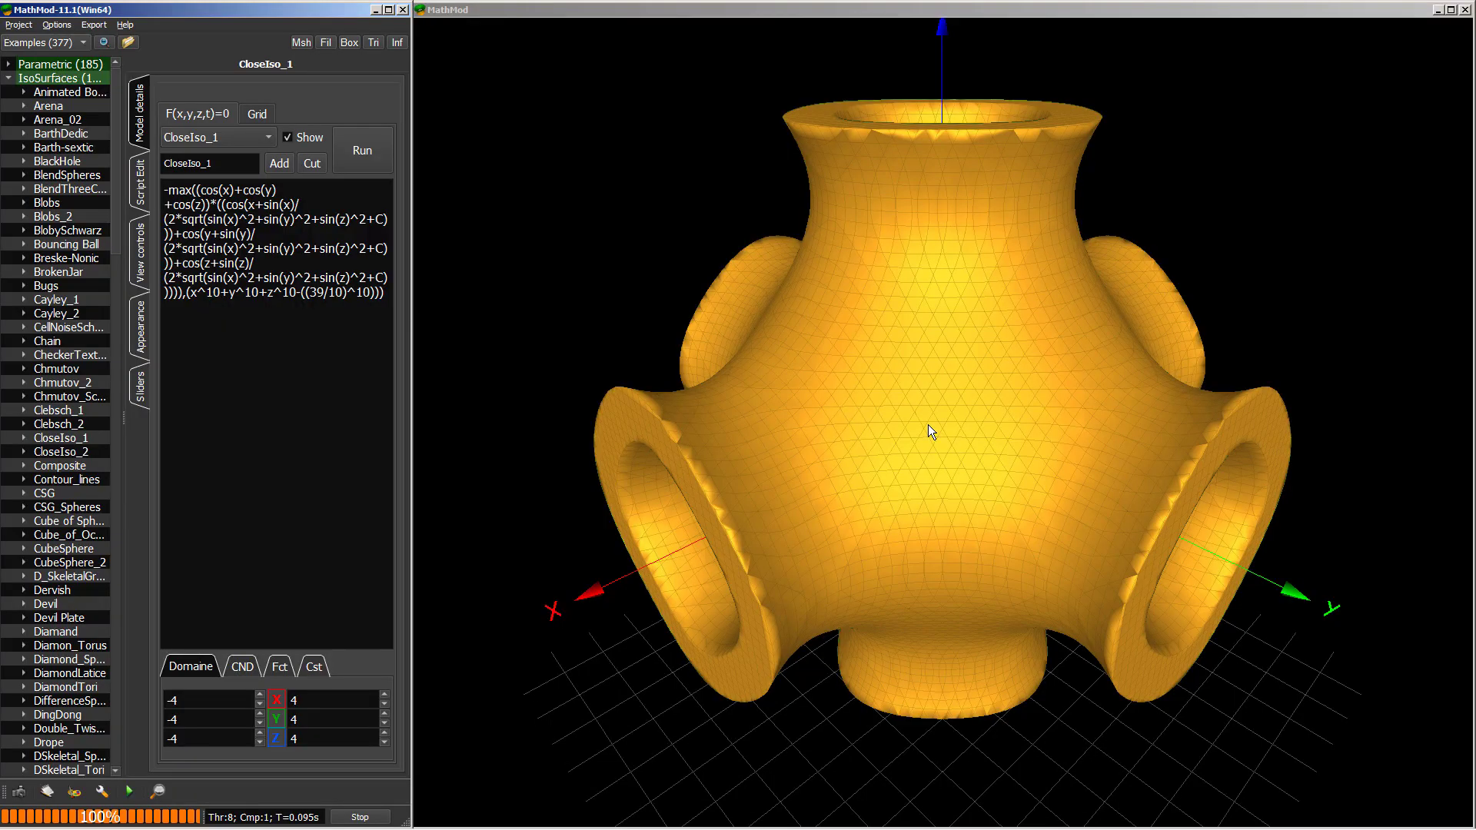
Load the MathMod Gyroid surface, rotate it, and check its -4 to 4 domain ranges.
left_click(112, 81)
left_click_drag(114, 97, 118, 199)
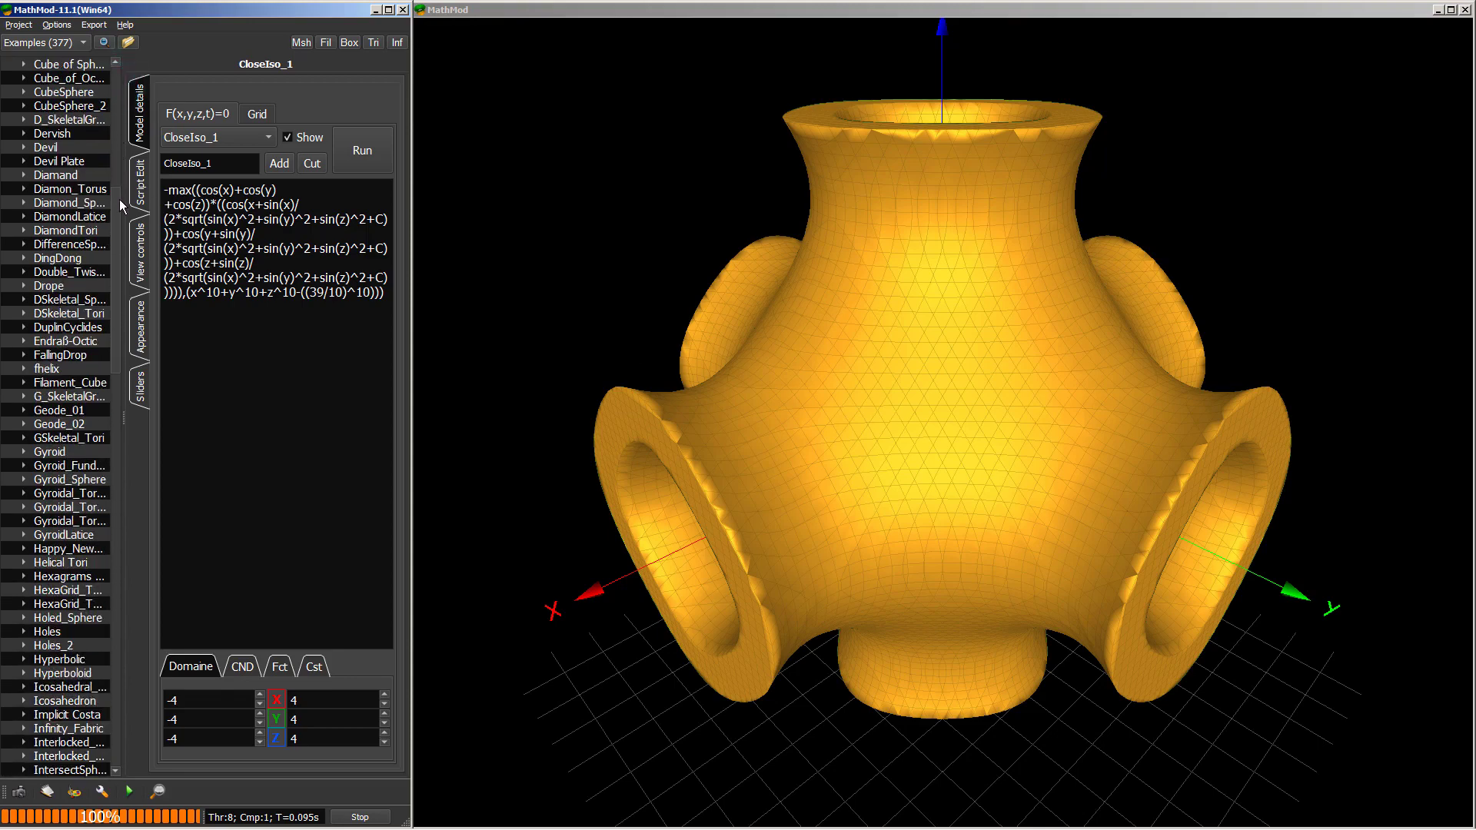
left_click(60, 452)
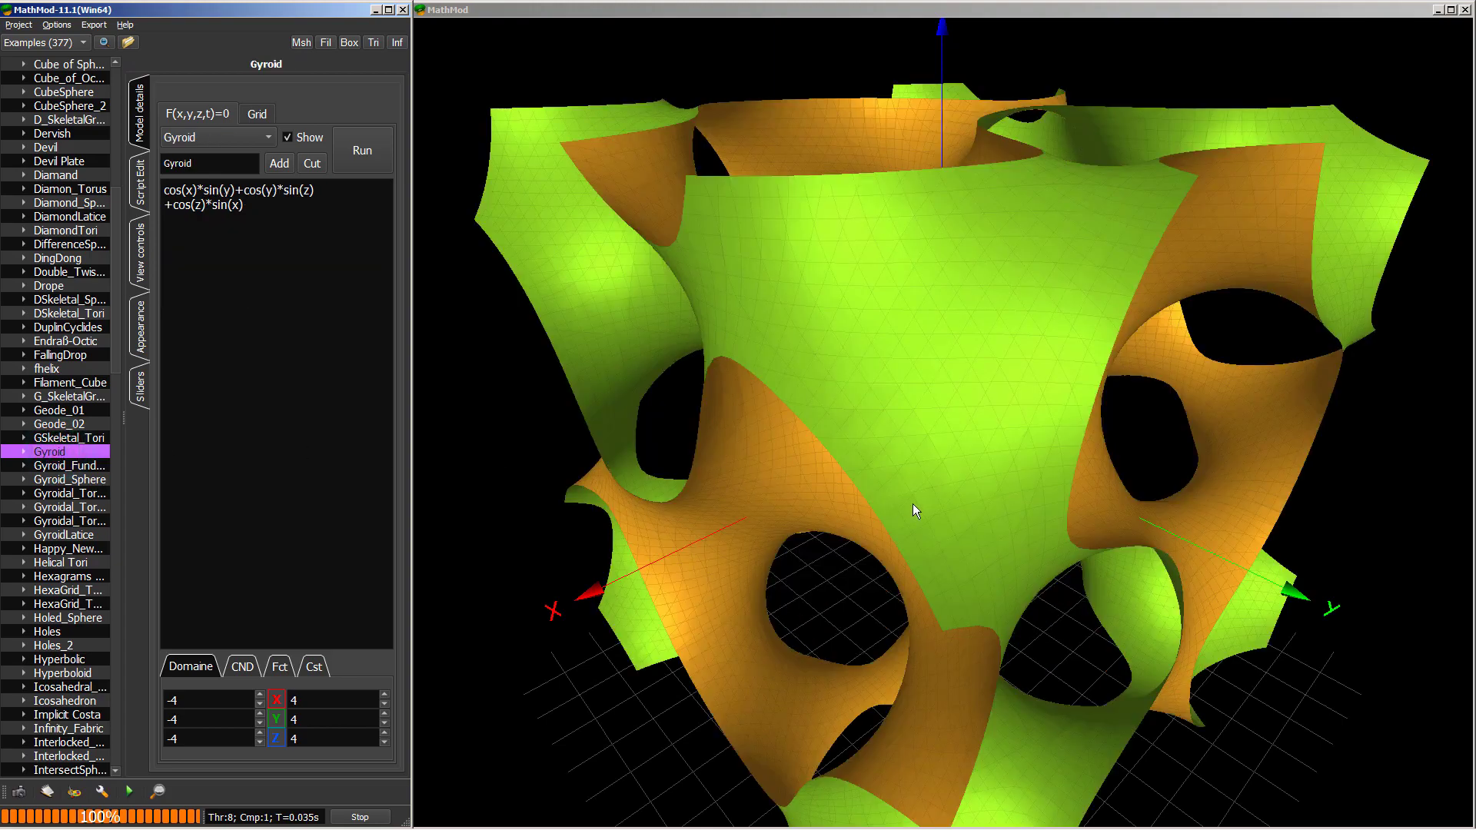
mouse_move(843, 580)
left_mouse_down()
mouse_move(884, 500)
mouse_move(941, 476)
mouse_move(1120, 488)
mouse_move(1165, 531)
mouse_move(1149, 575)
mouse_move(909, 604)
mouse_move(755, 603)
mouse_move(411, 693)
left_mouse_up()
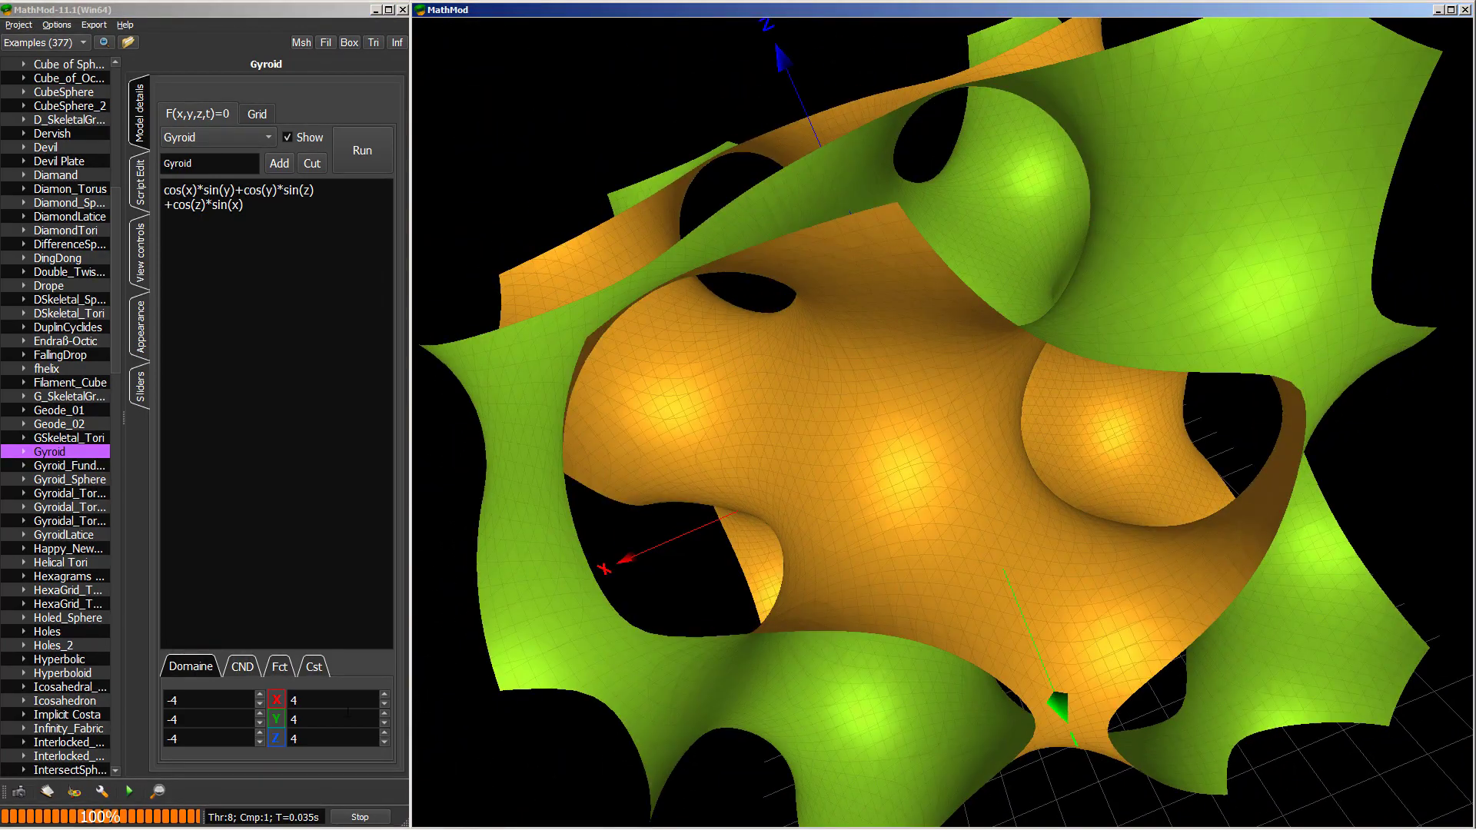
left_click(384, 698)
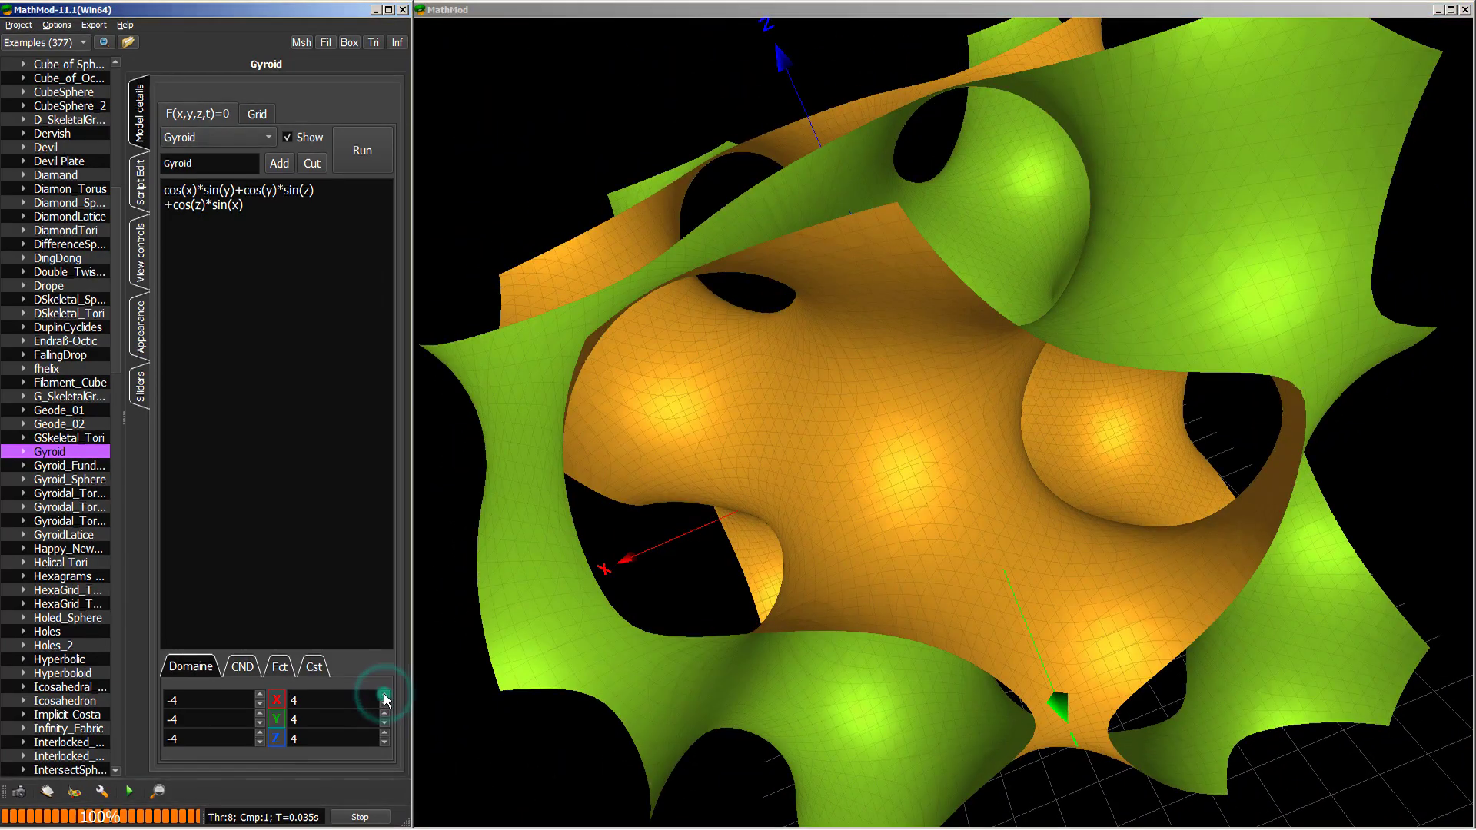
left_click(242, 666)
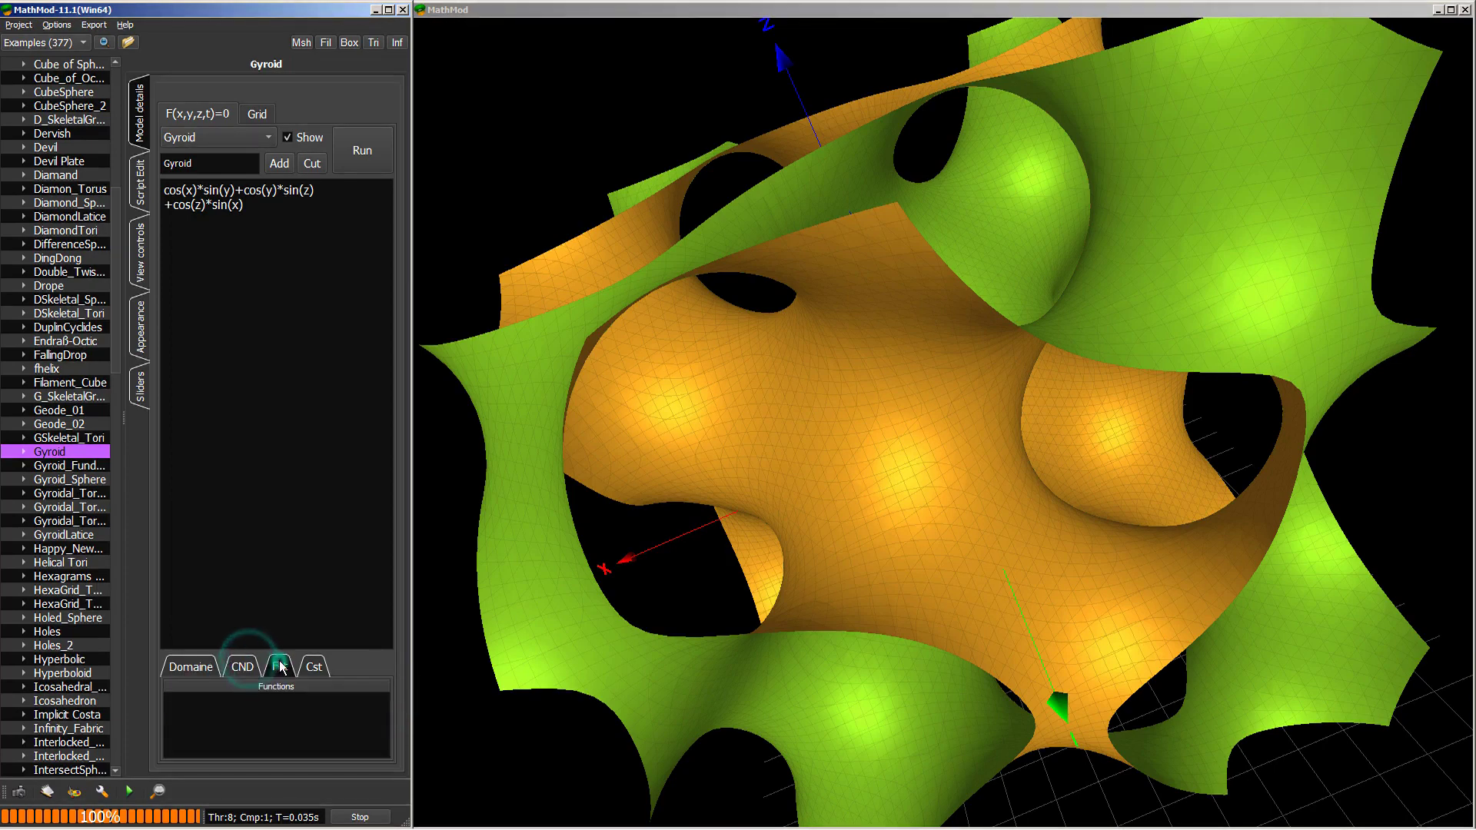
left_click(311, 668)
left_click(189, 667)
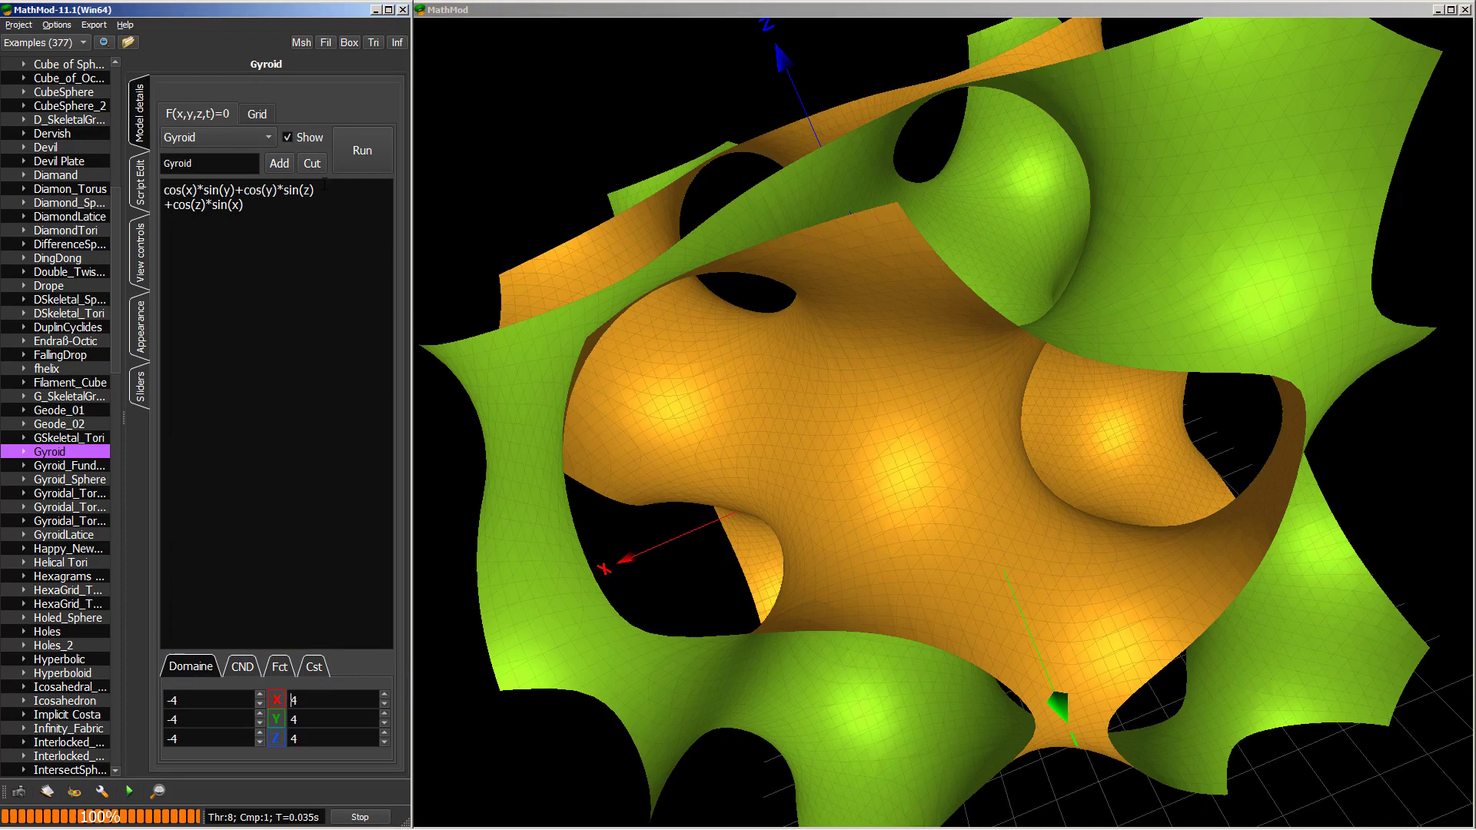
Preview Gyroid_Sphere, return to Gyroid, and bring up the Wavefront .obj export choices.
left_click(64, 465)
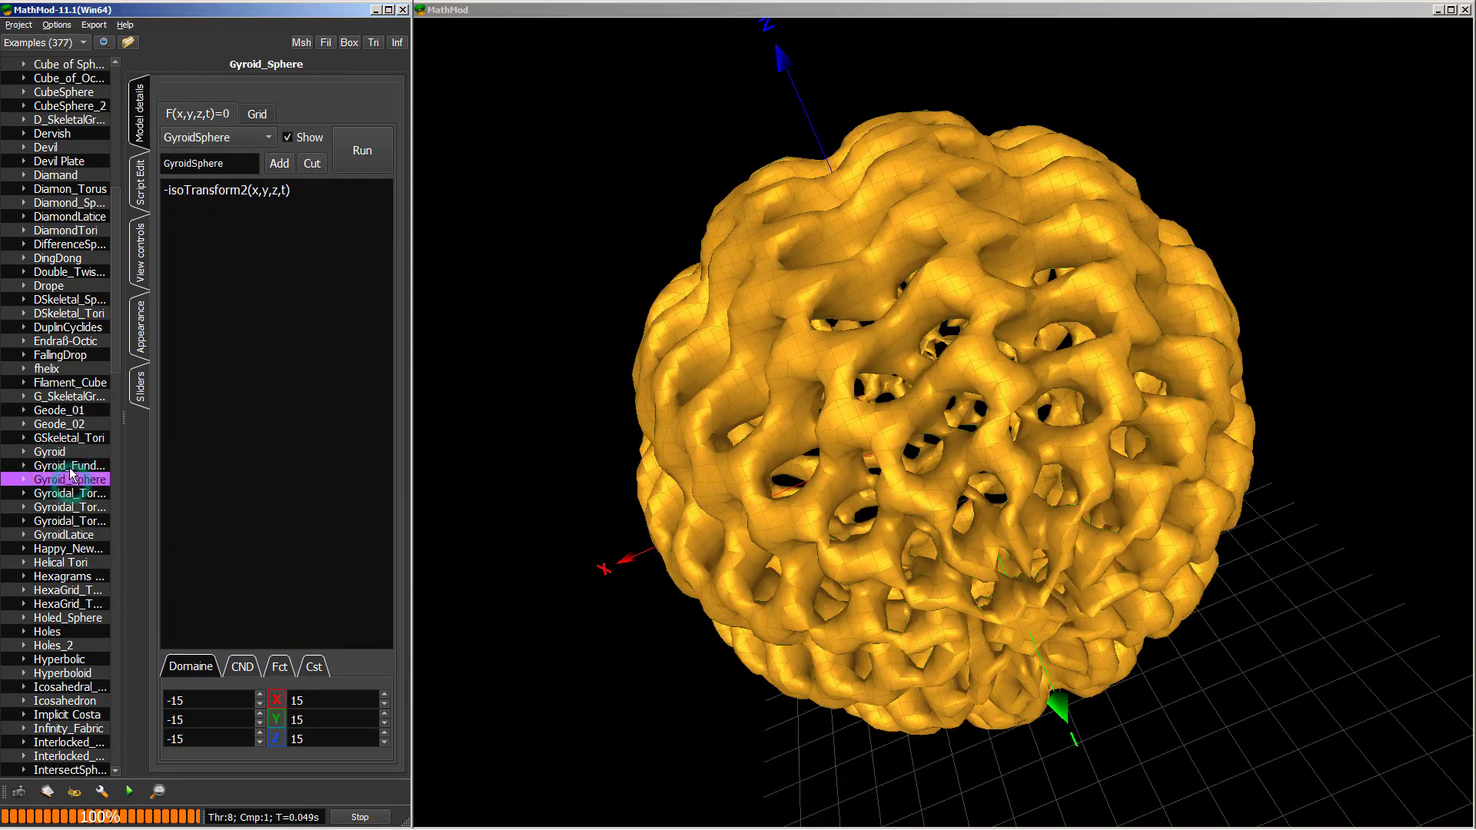
left_click(58, 452)
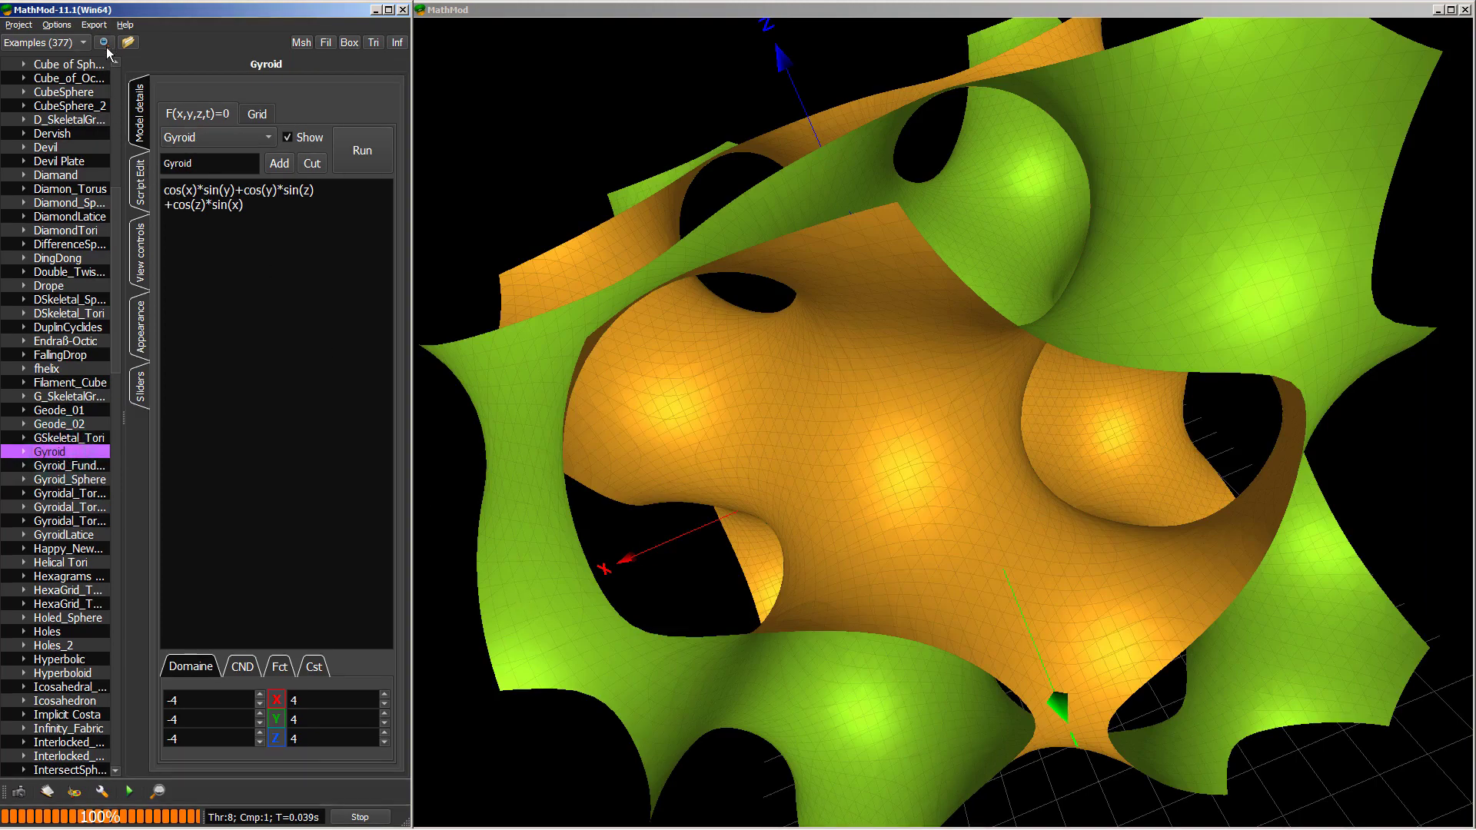
left_click(94, 24)
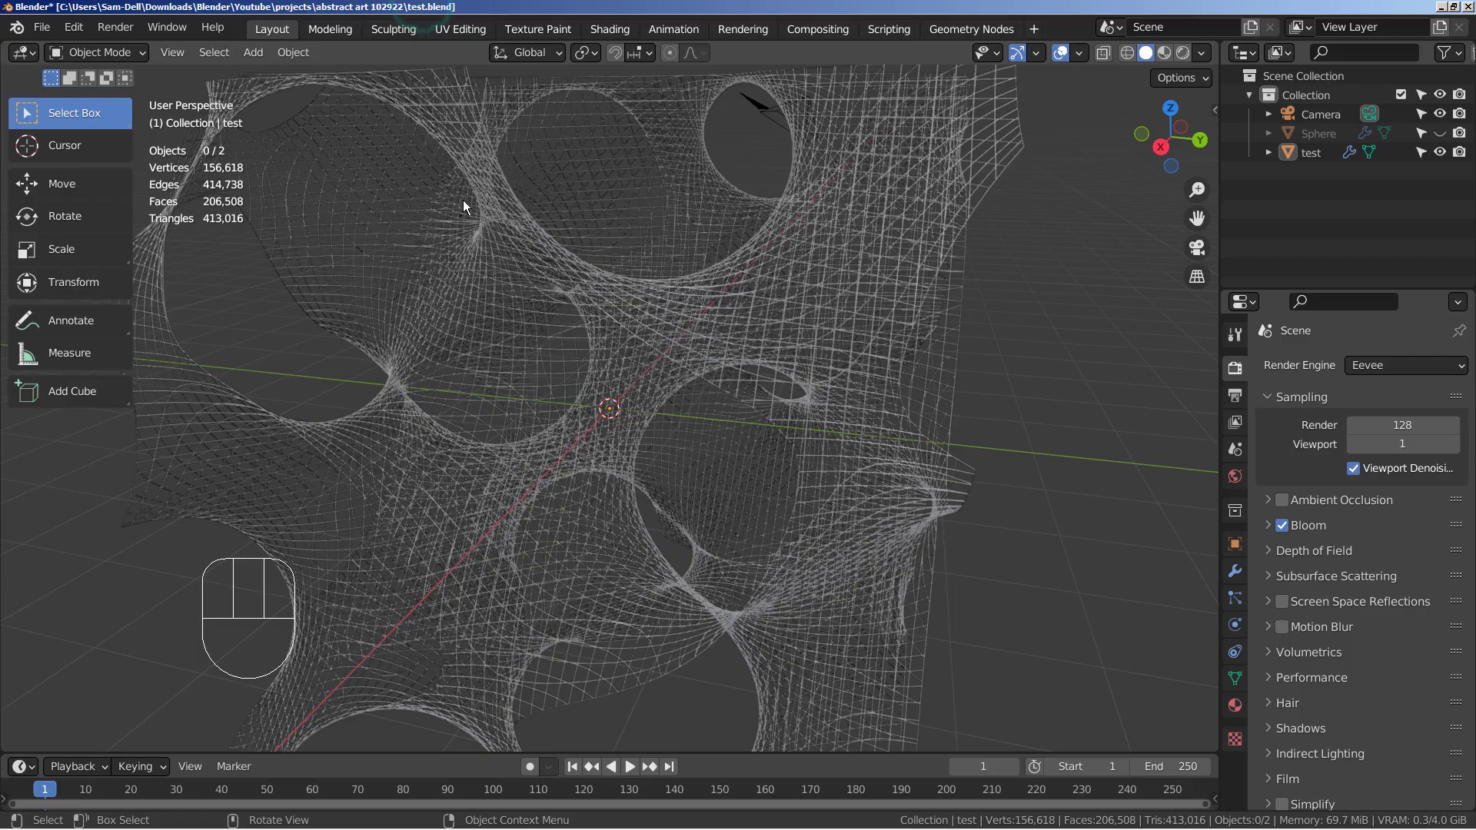
Enable the Import-Export: Wavefront OBJ add-on in Preferences, then leave the gyroid mesh deselected.
left_click(73, 26)
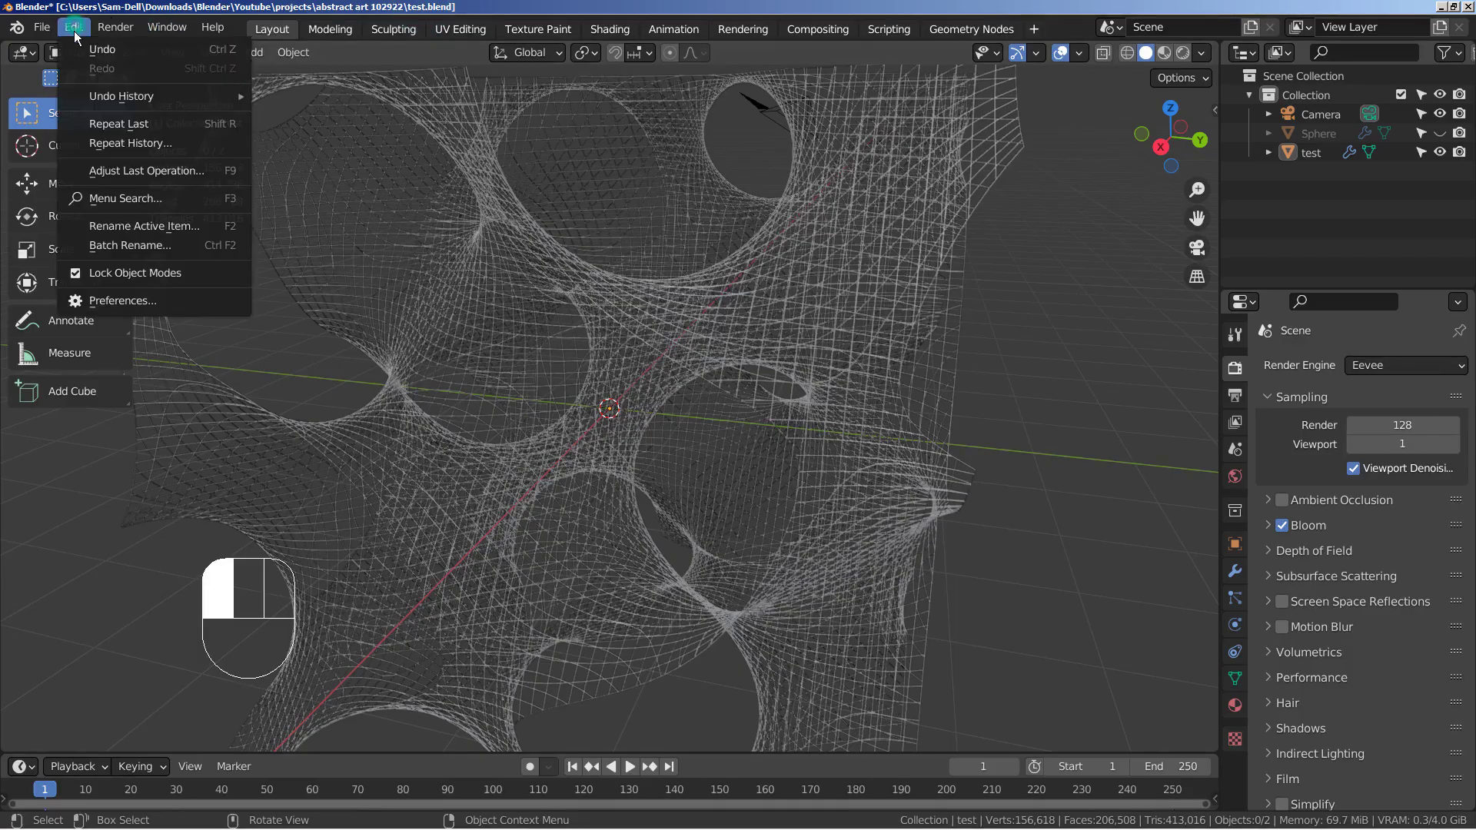
left_click(115, 302)
left_click(541, 87)
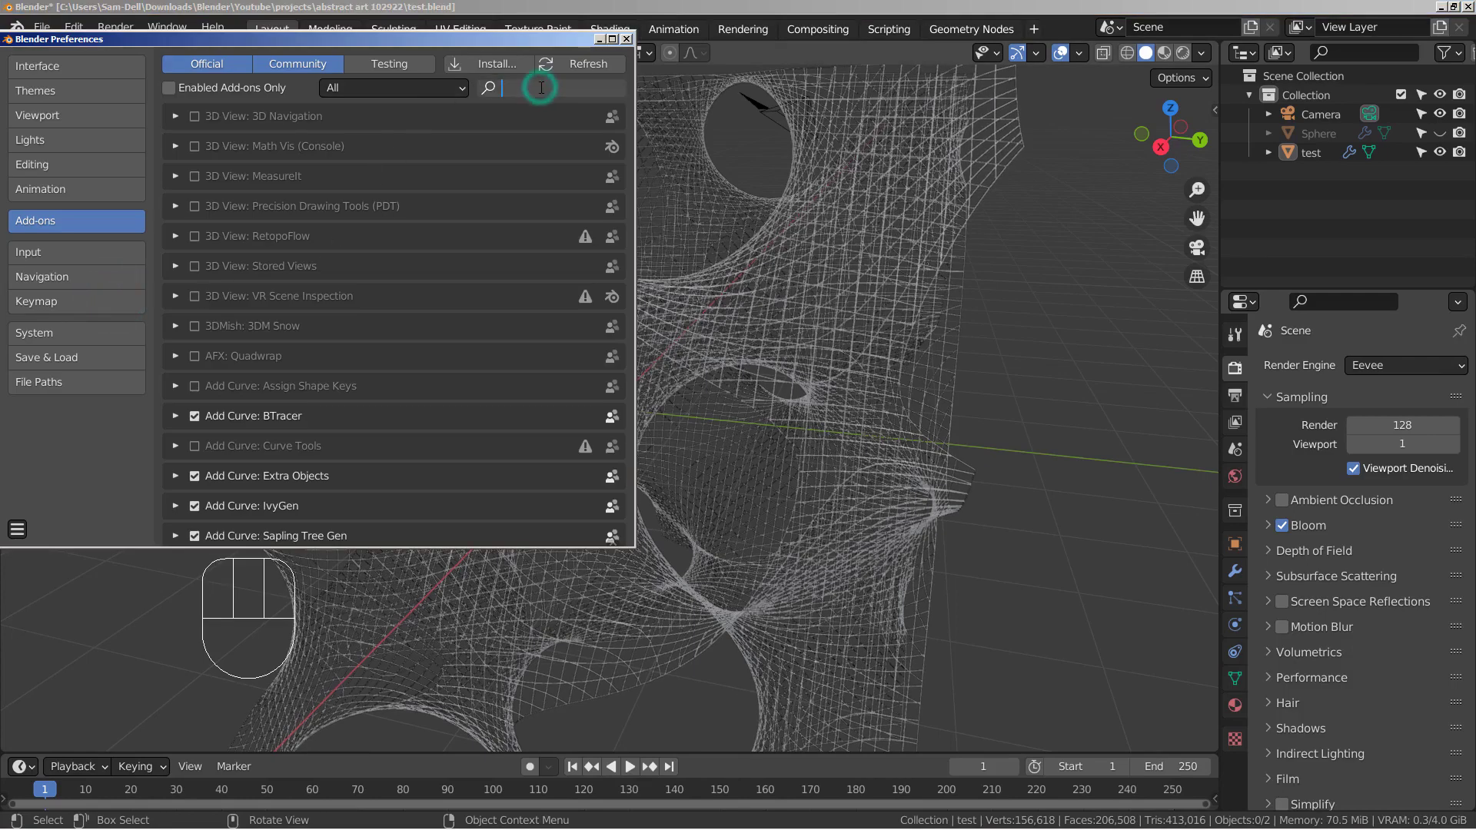
type("obj")
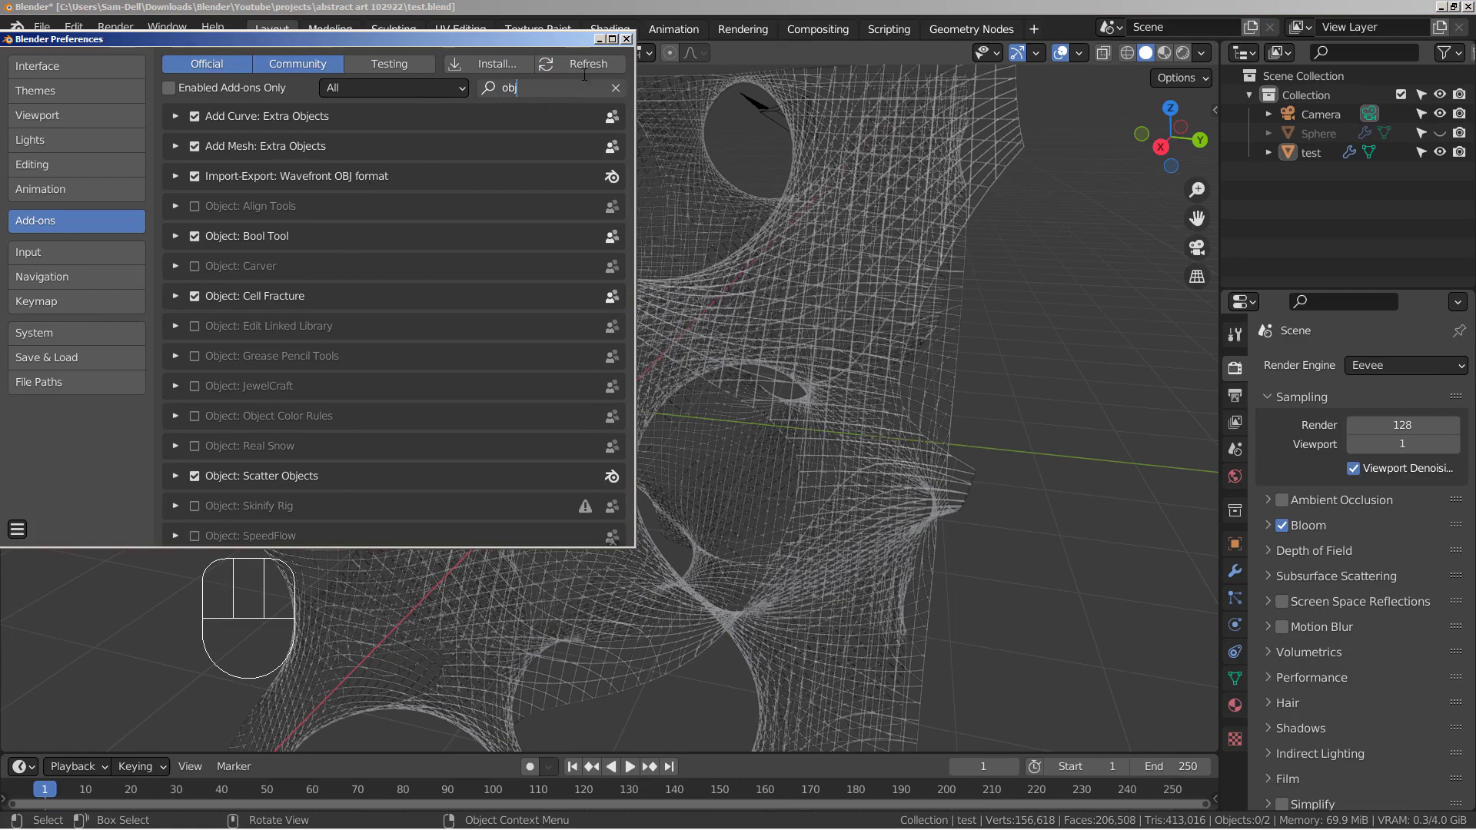
left_click(625, 39)
left_click(743, 279)
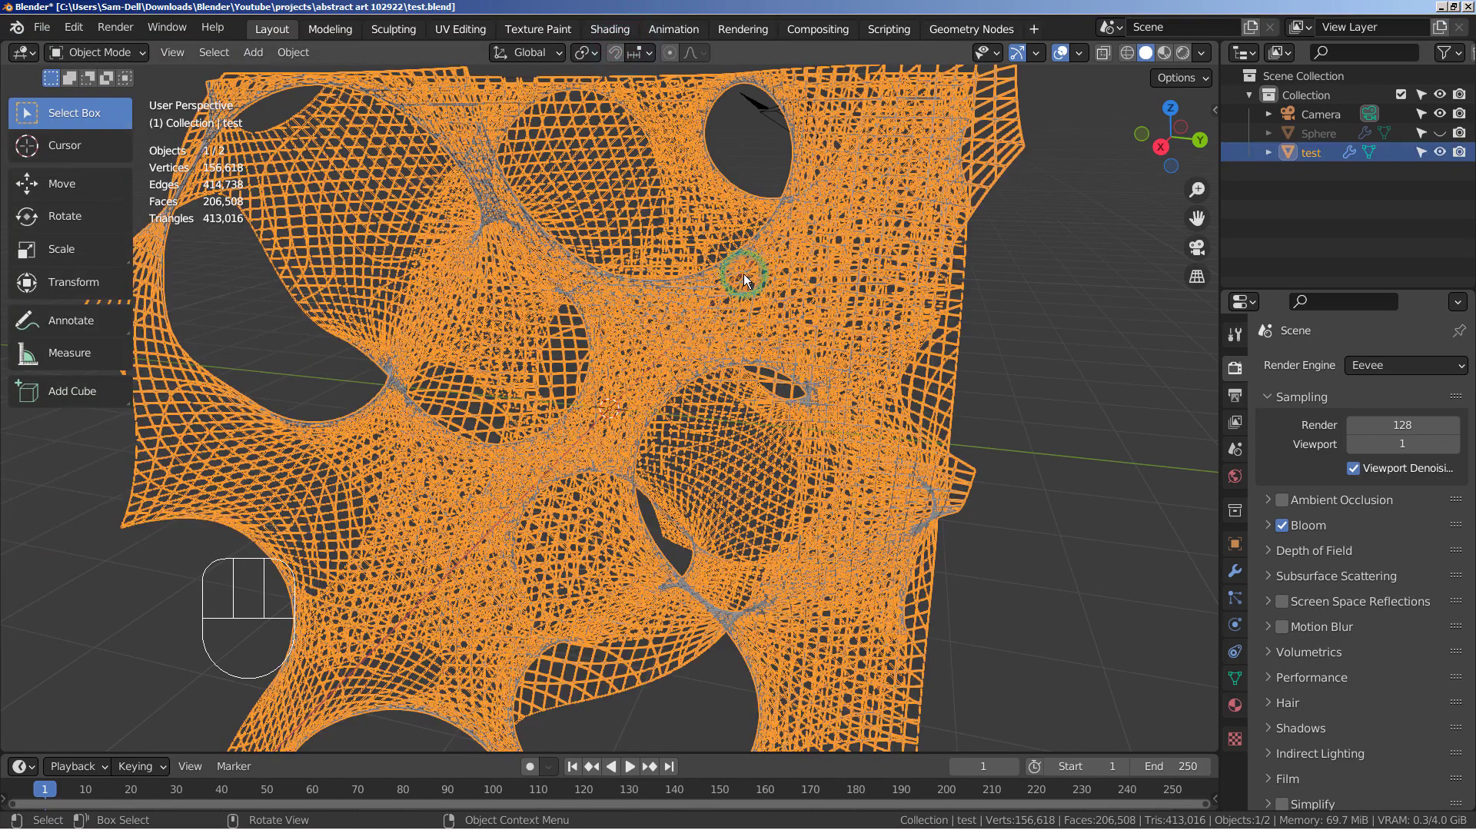
left_click(1129, 318)
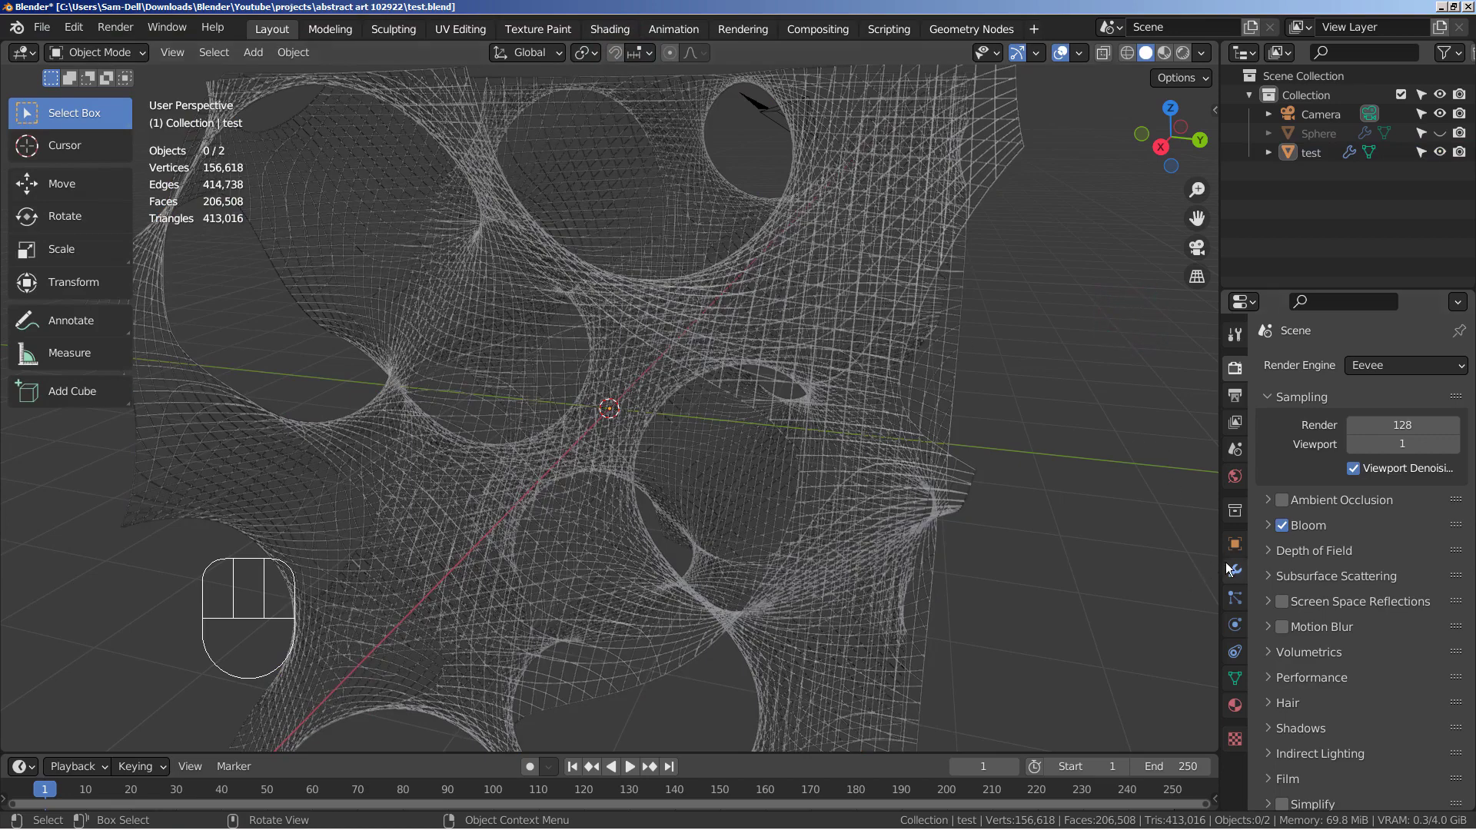
Review the test mesh's Wireframe modifier (thickness 0.0094 m) full screen, then show its Default OBJ material.
left_click(1234, 571)
left_click(757, 343)
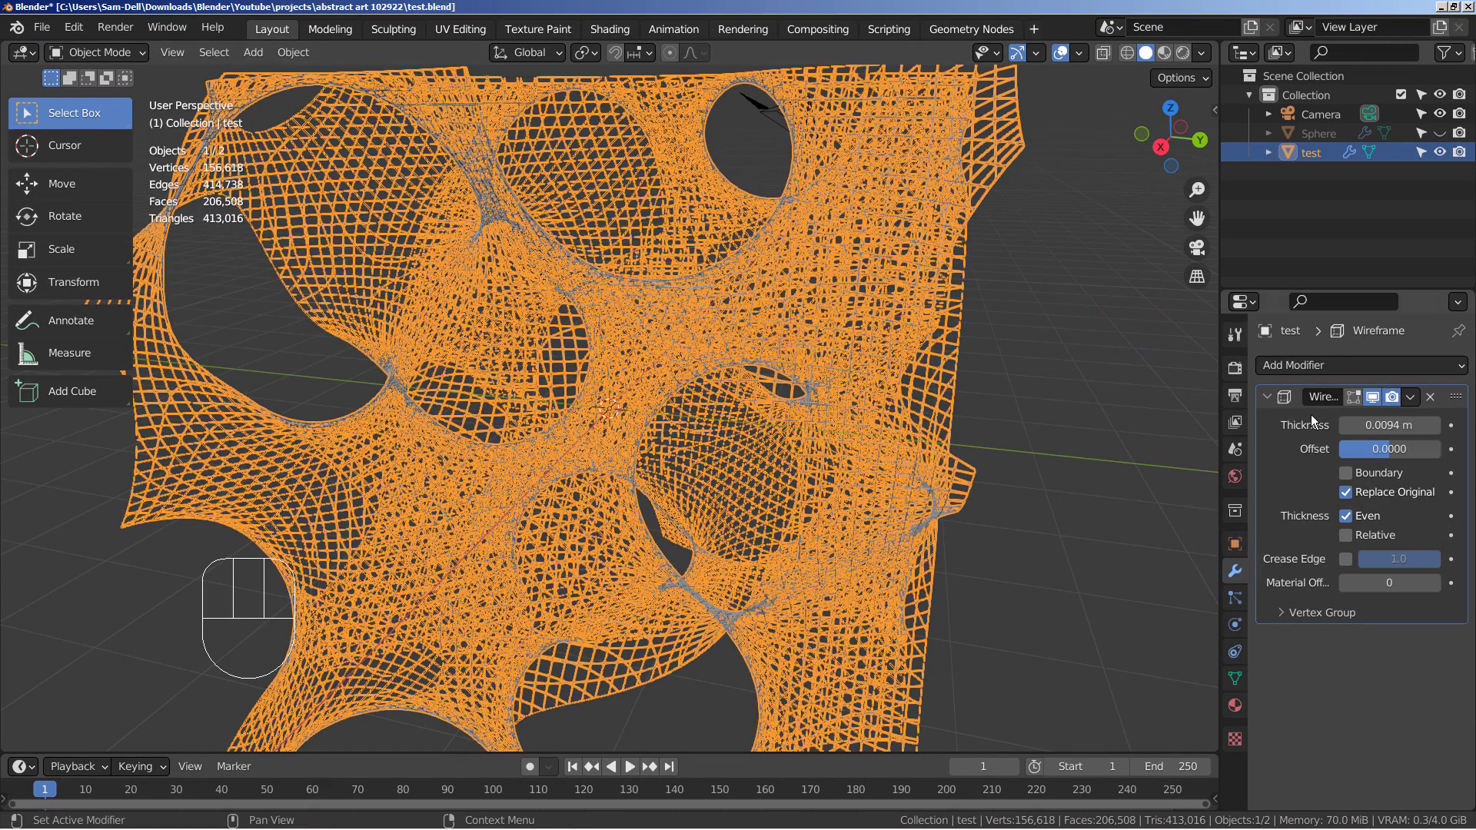
key("ctrl+space")
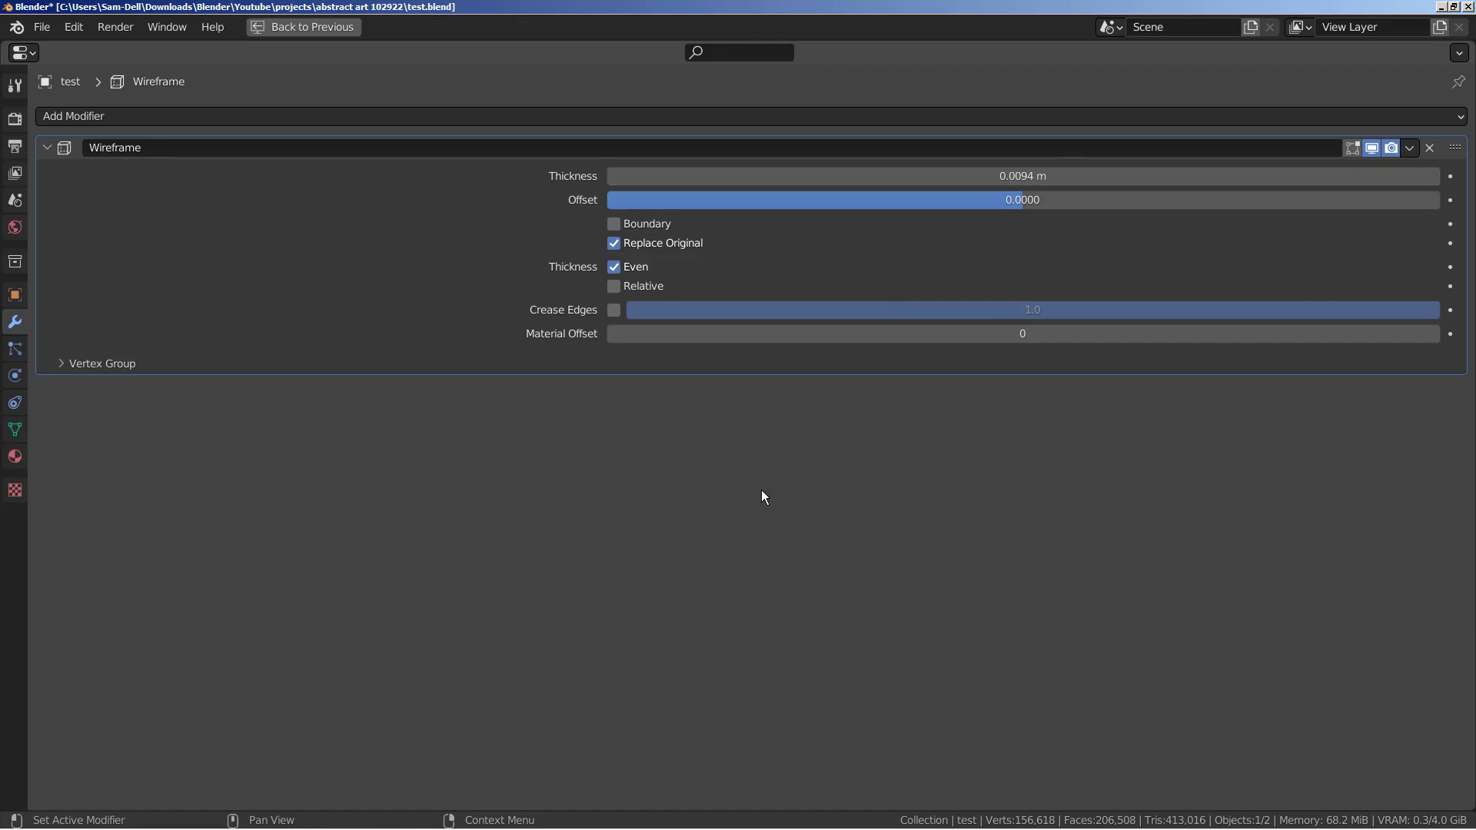
key("ctrl+space")
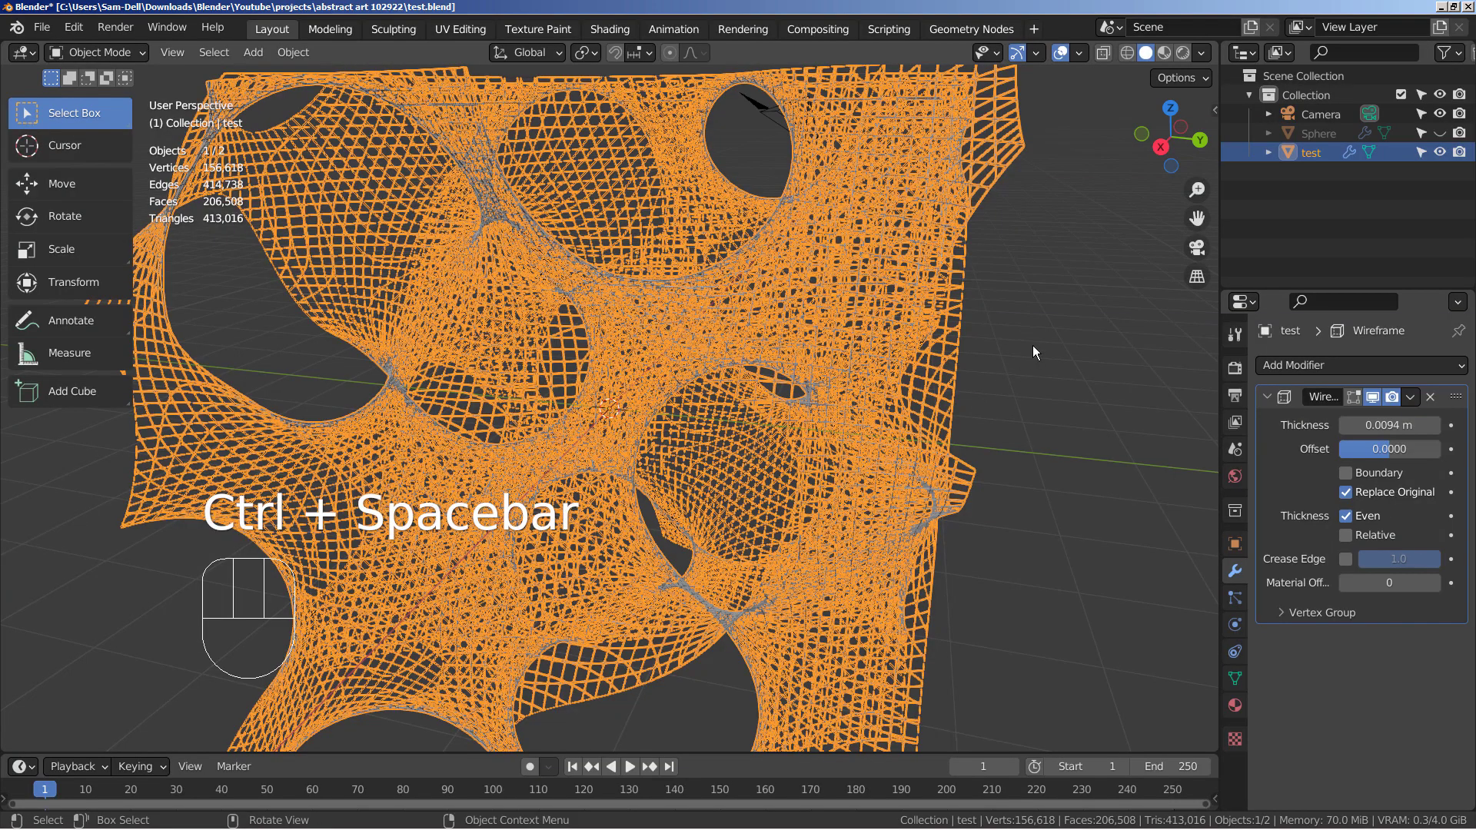
left_click(1237, 708)
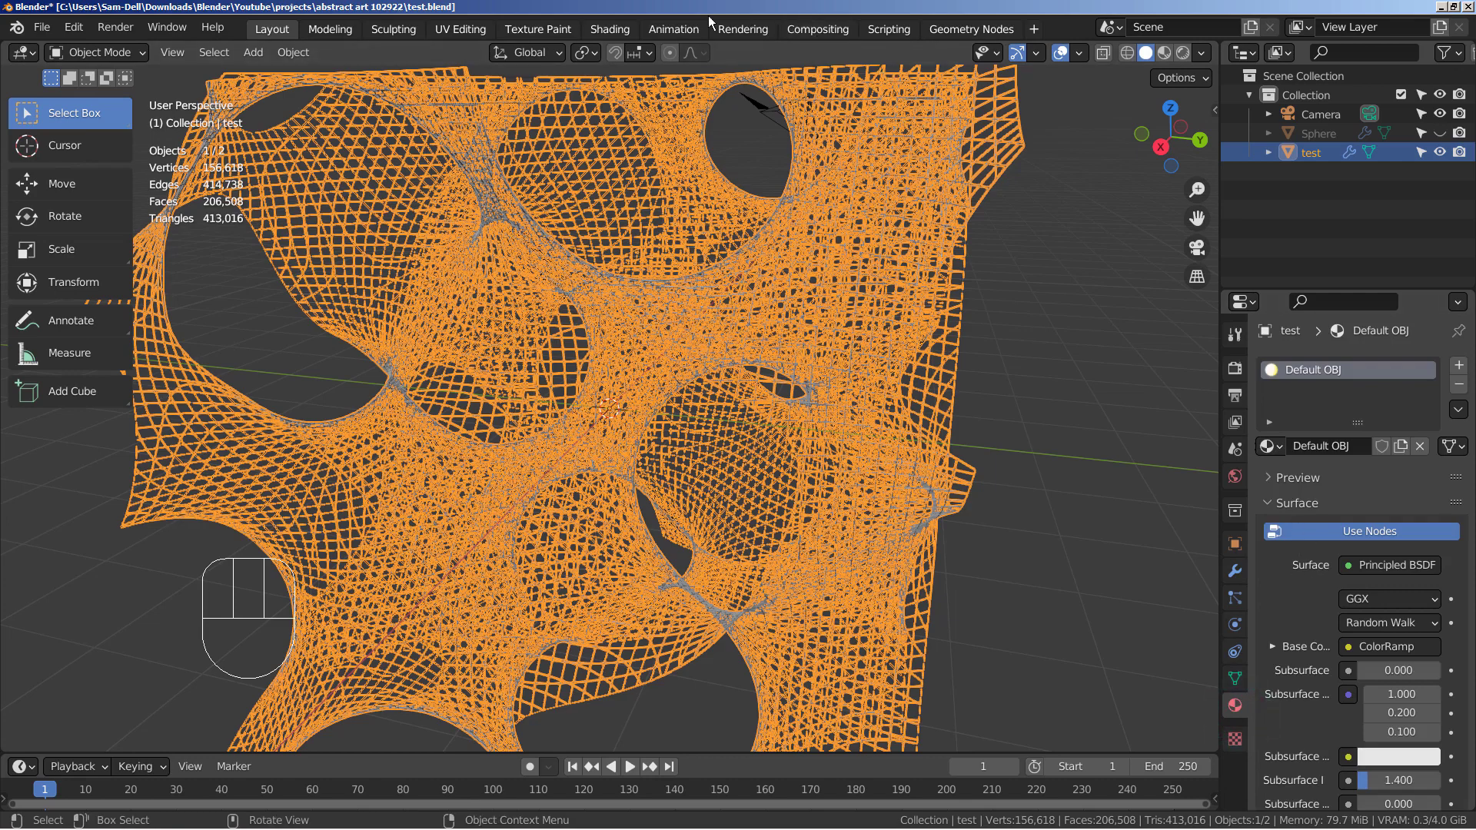
Frame the Default OBJ node tree: gradient colour ramps feeding base colour and emission strength 15.
left_click(611, 25)
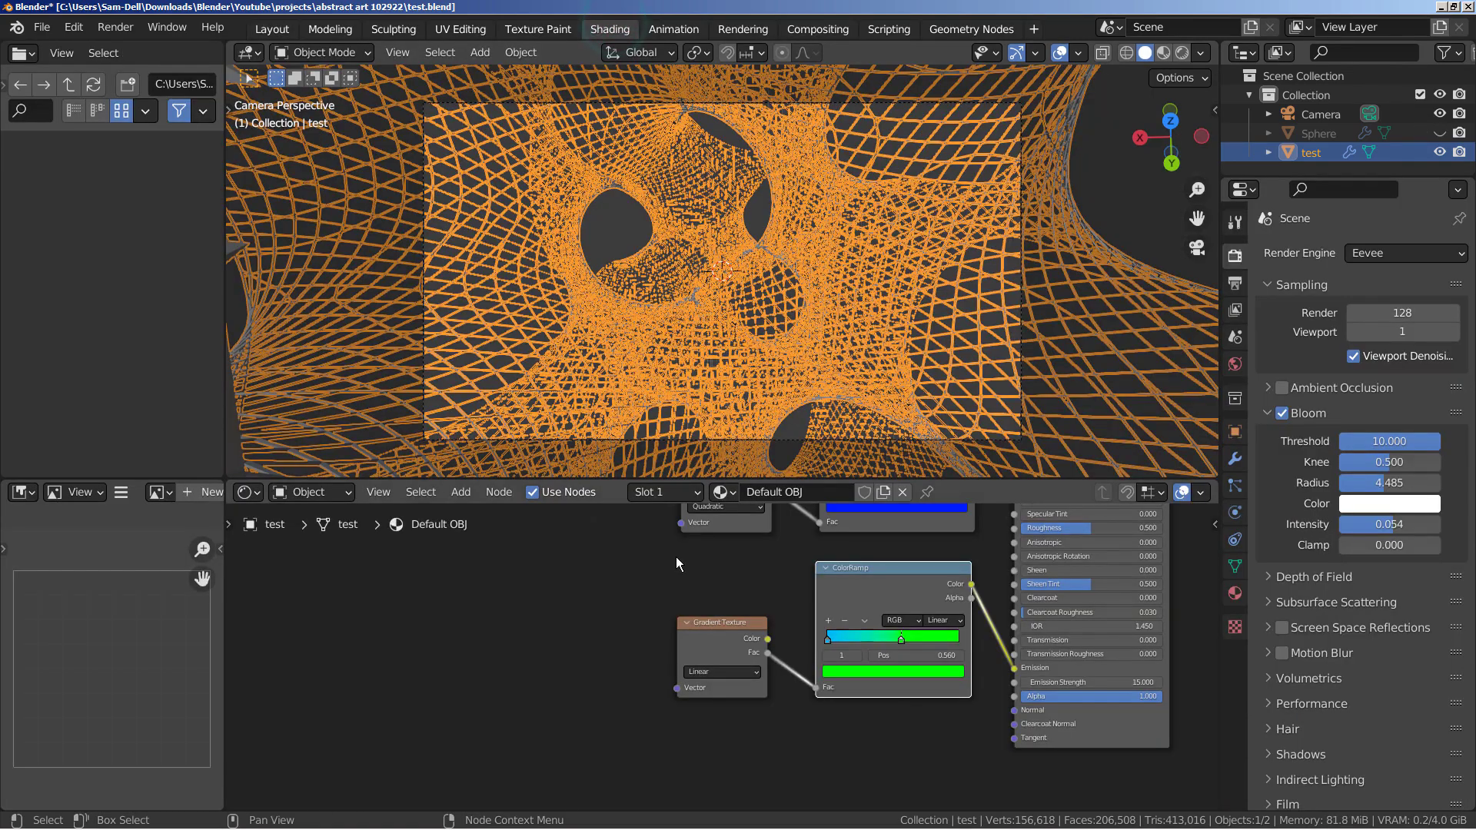
key("ctrl+space")
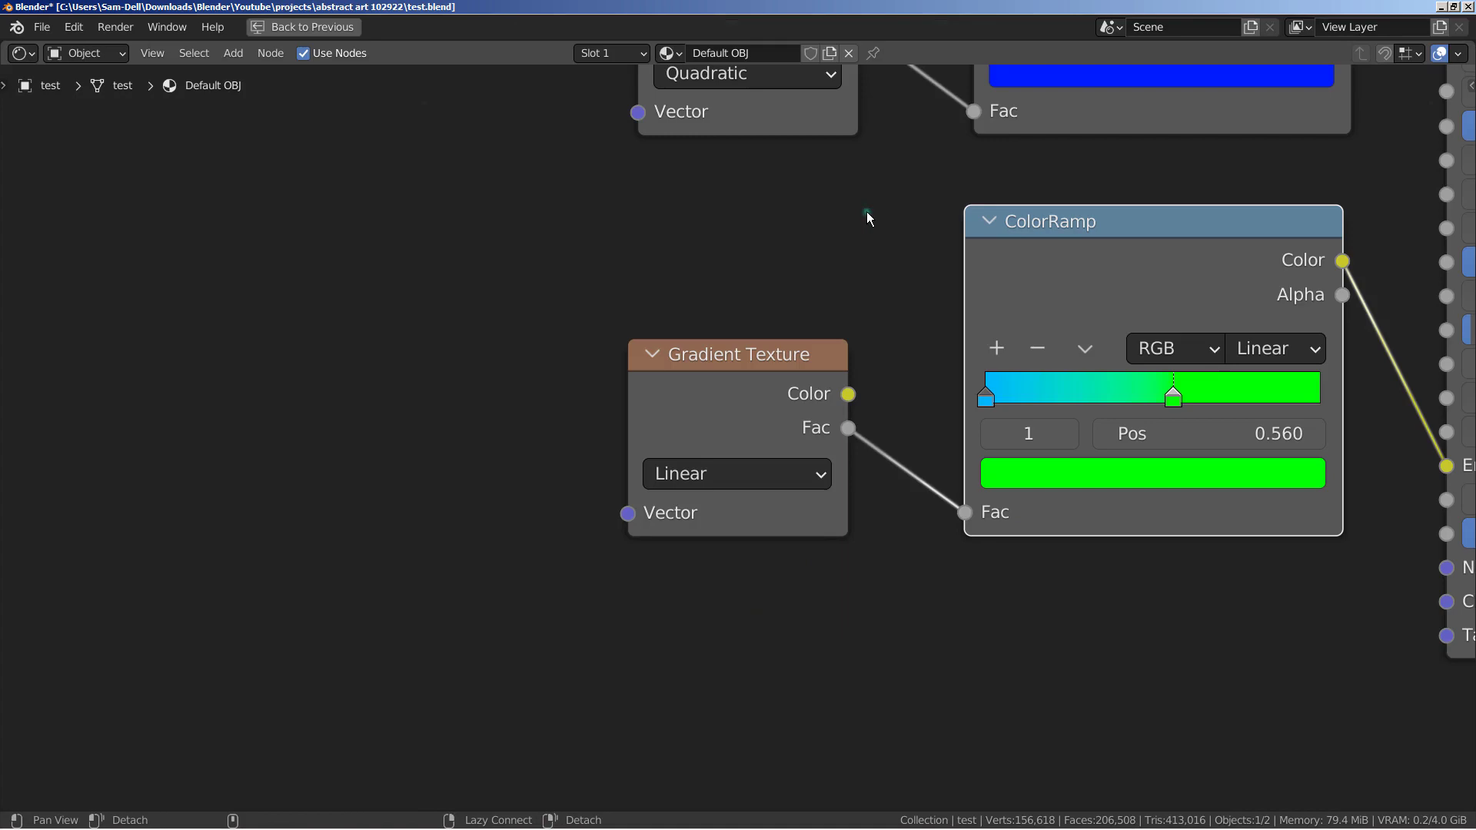
middle_click_drag(866, 211, 269, 417)
scroll(374, 390, "down", 2)
scroll(373, 390, "down", 2)
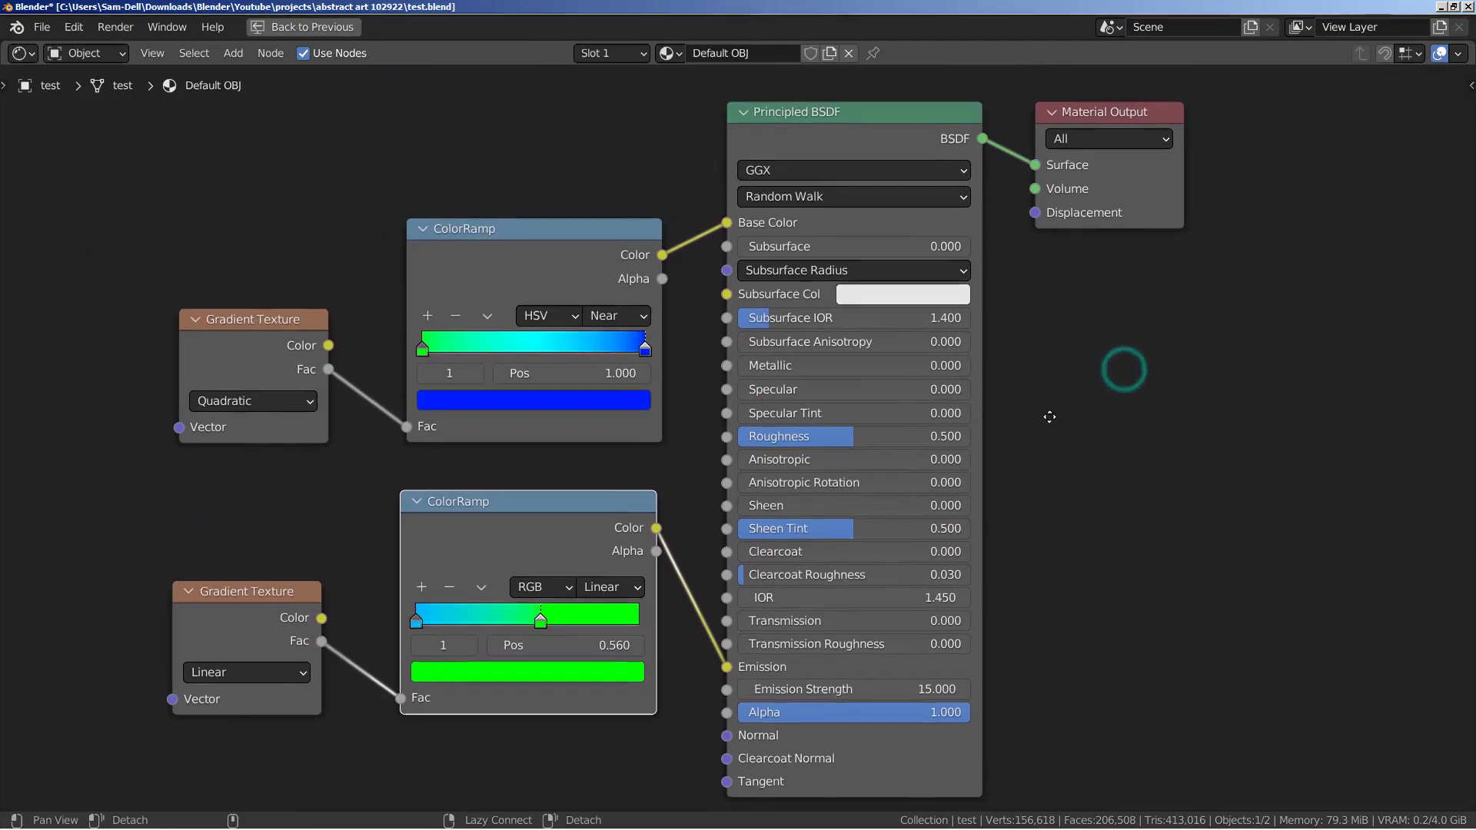
middle_click_drag(1050, 416, 1053, 404)
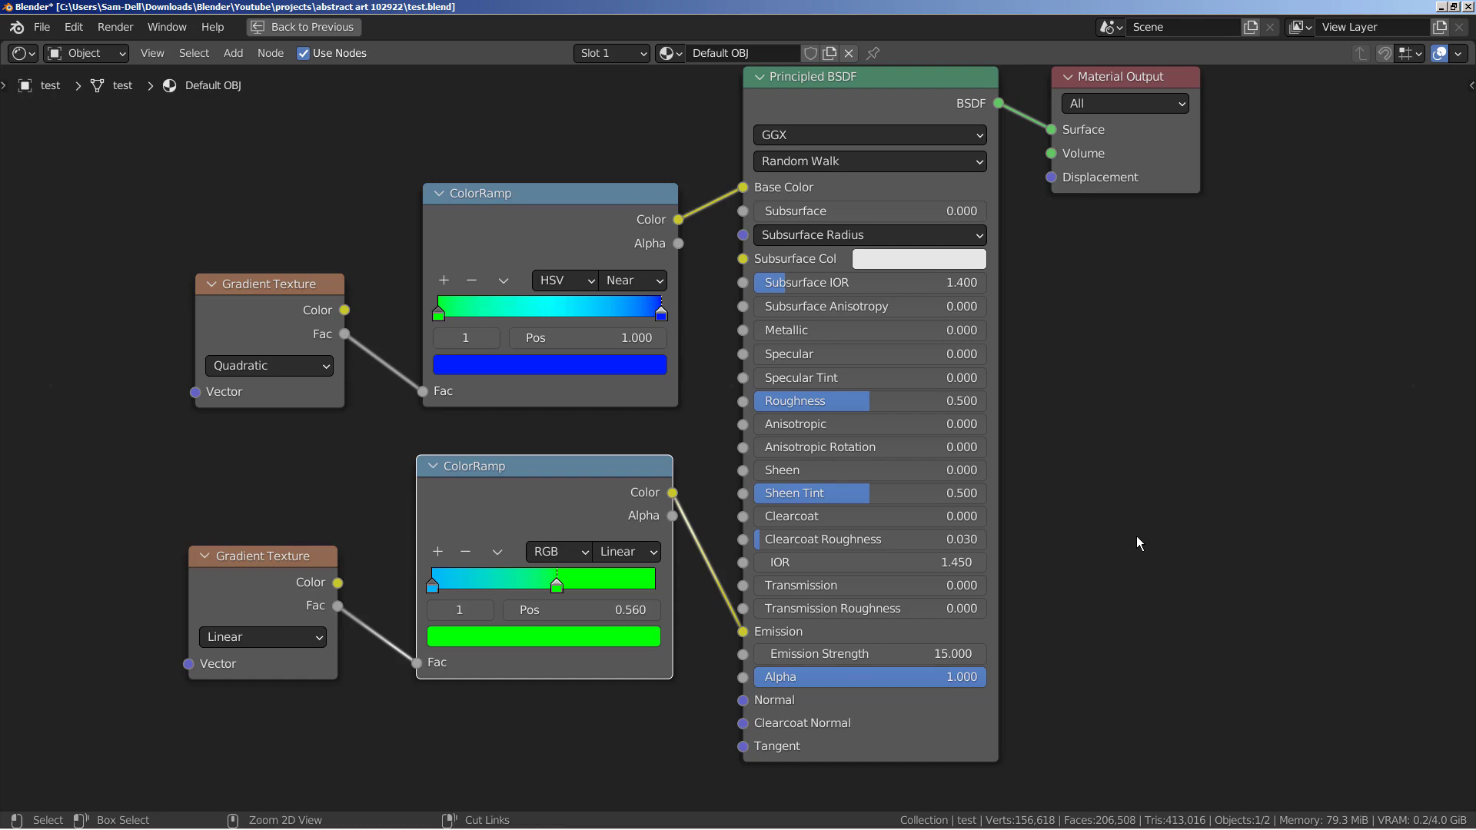
key("ctrl+space")
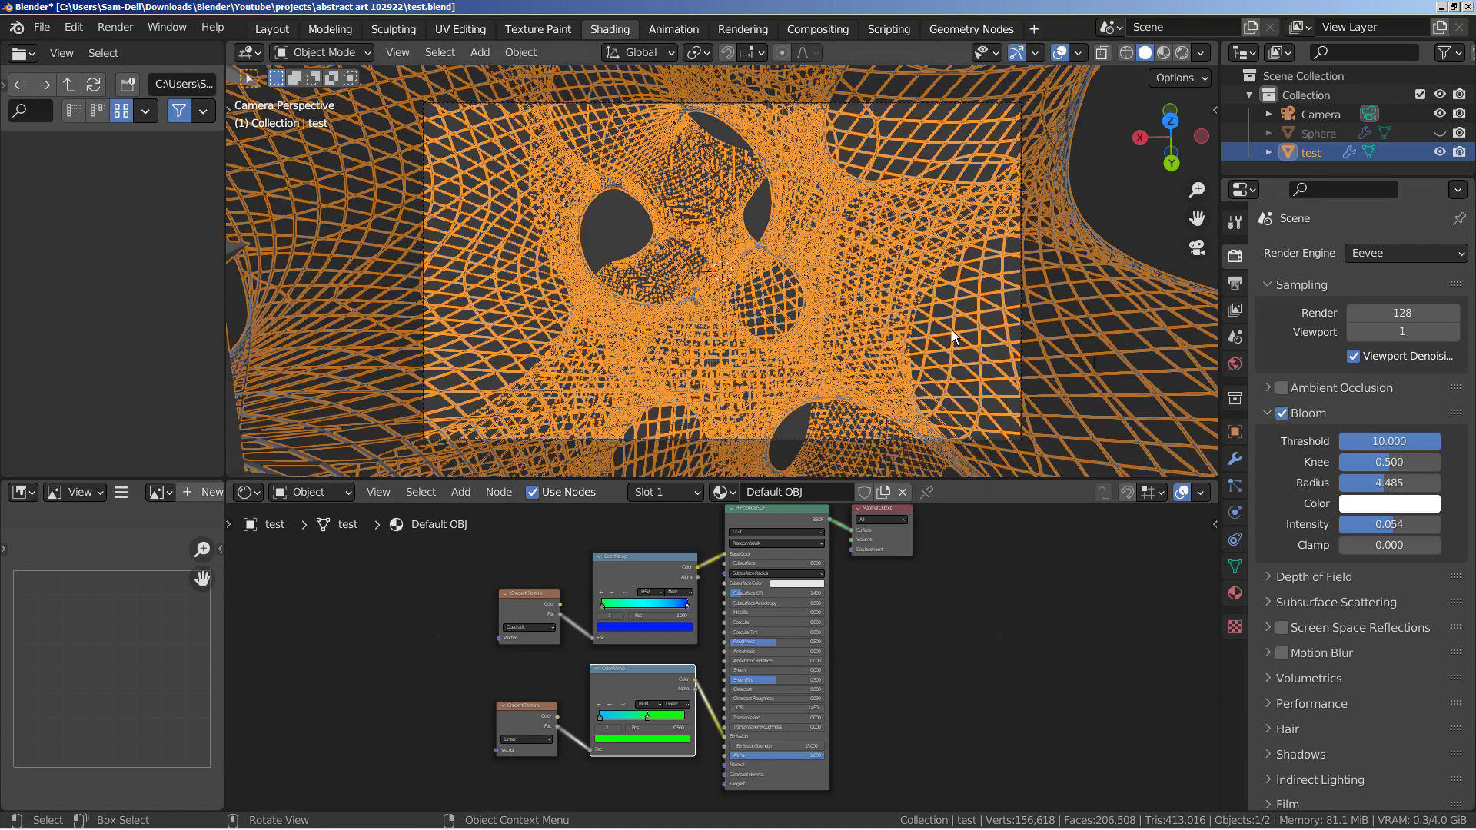
Review the Eevee bloom settings in the maximized Render properties.
left_click(848, 306)
key("ctrl+space")
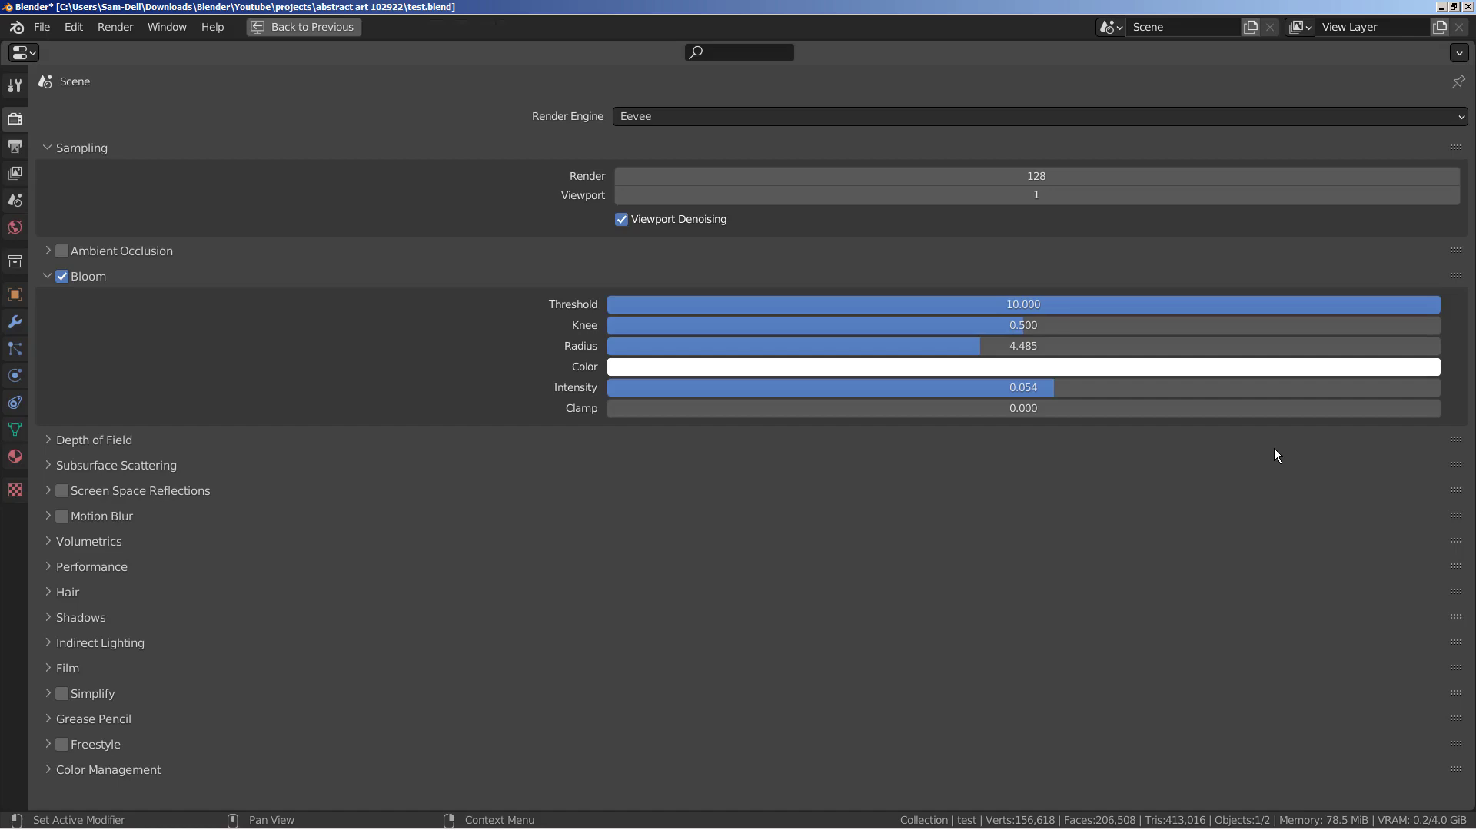
key("ctrl+space")
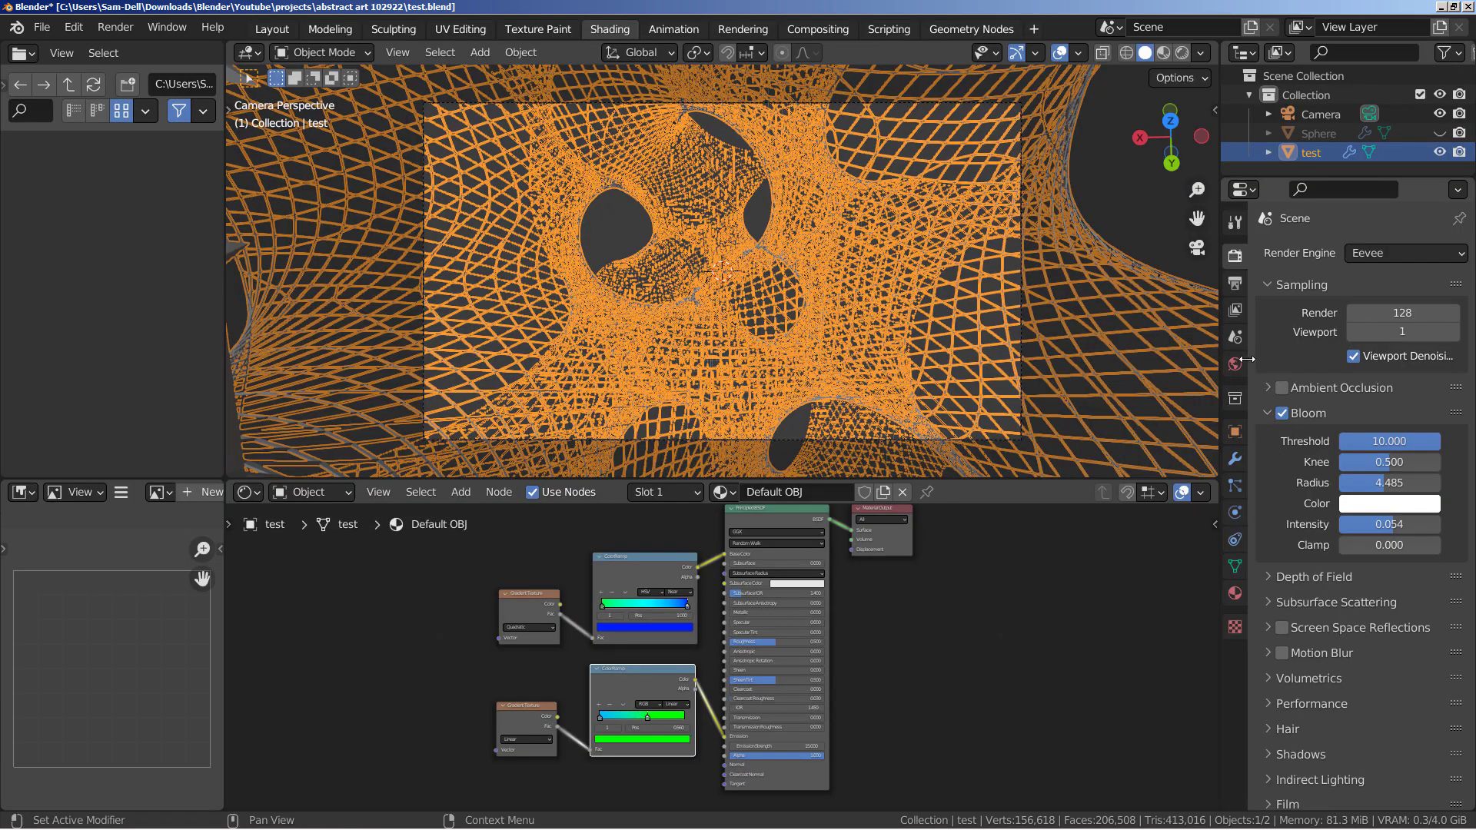
Review the World's forest.exr background at strength 1.000 full screen.
left_click(1236, 360)
key("ctrl+space")
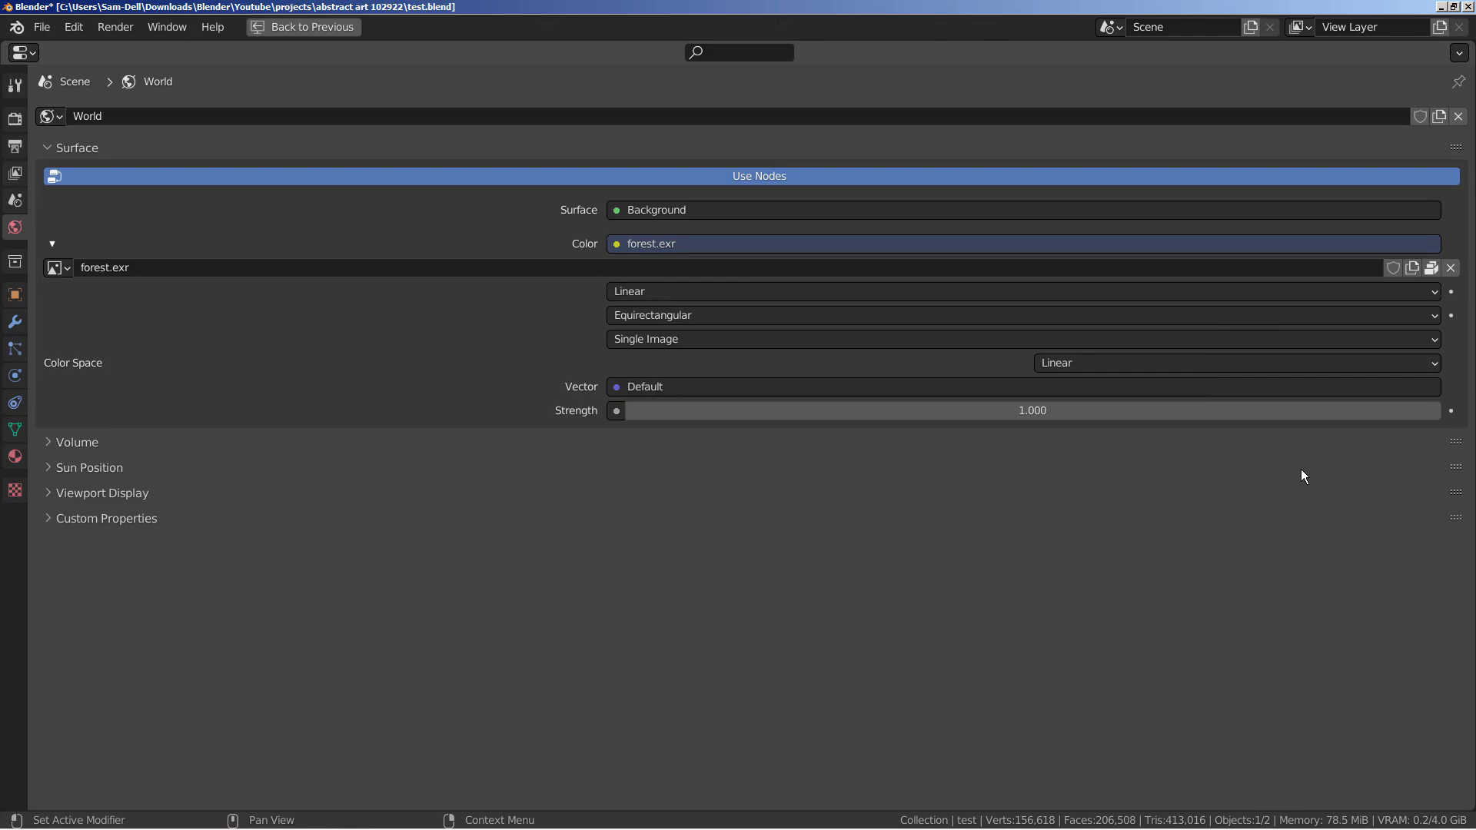
key("ctrl")
key("ctrl+space")
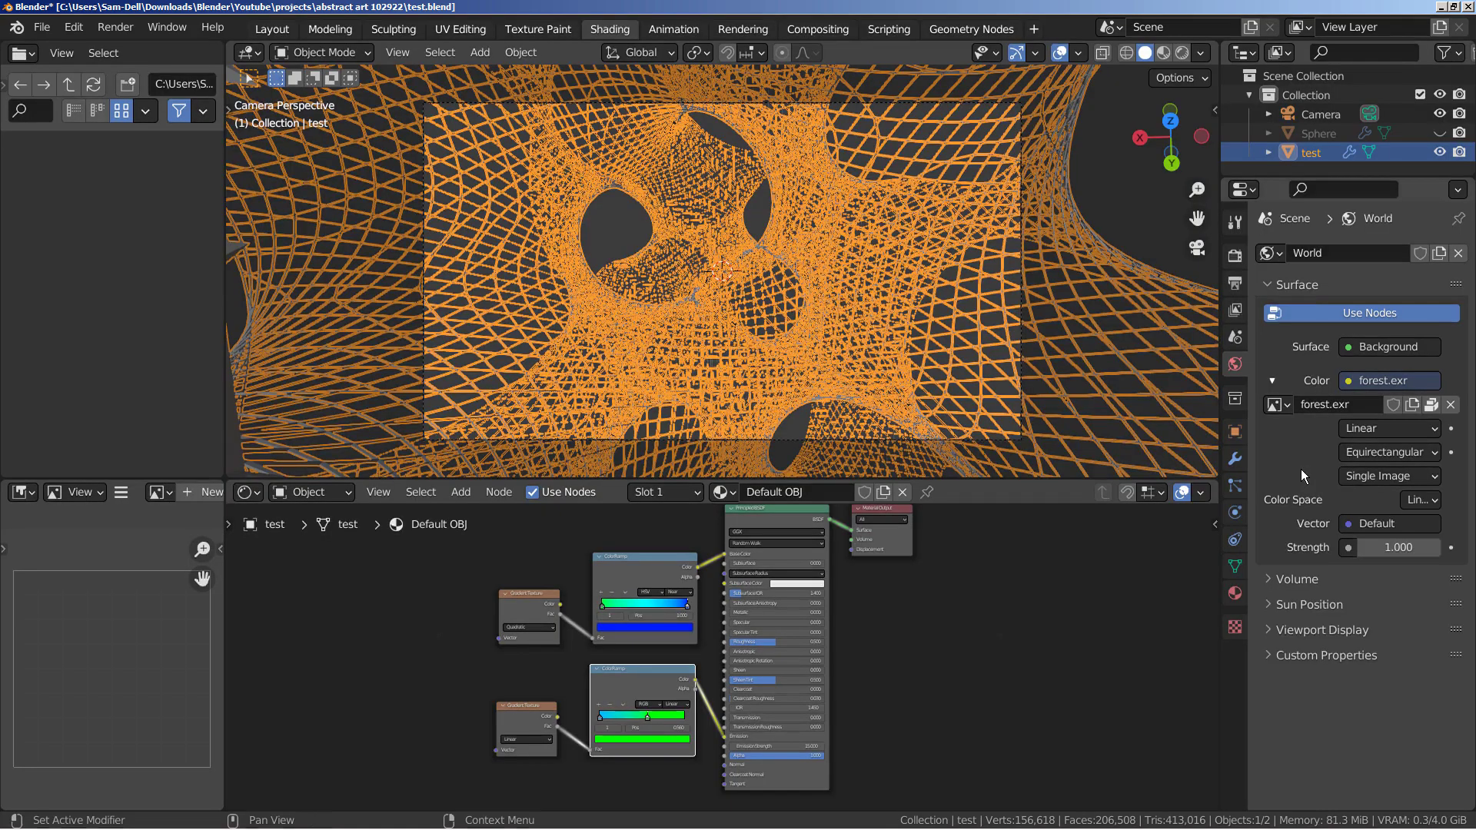
Preview the glowing green-to-cyan gyroid in Rendered shading, orbiting around it.
left_click(1179, 53)
left_click(1134, 190)
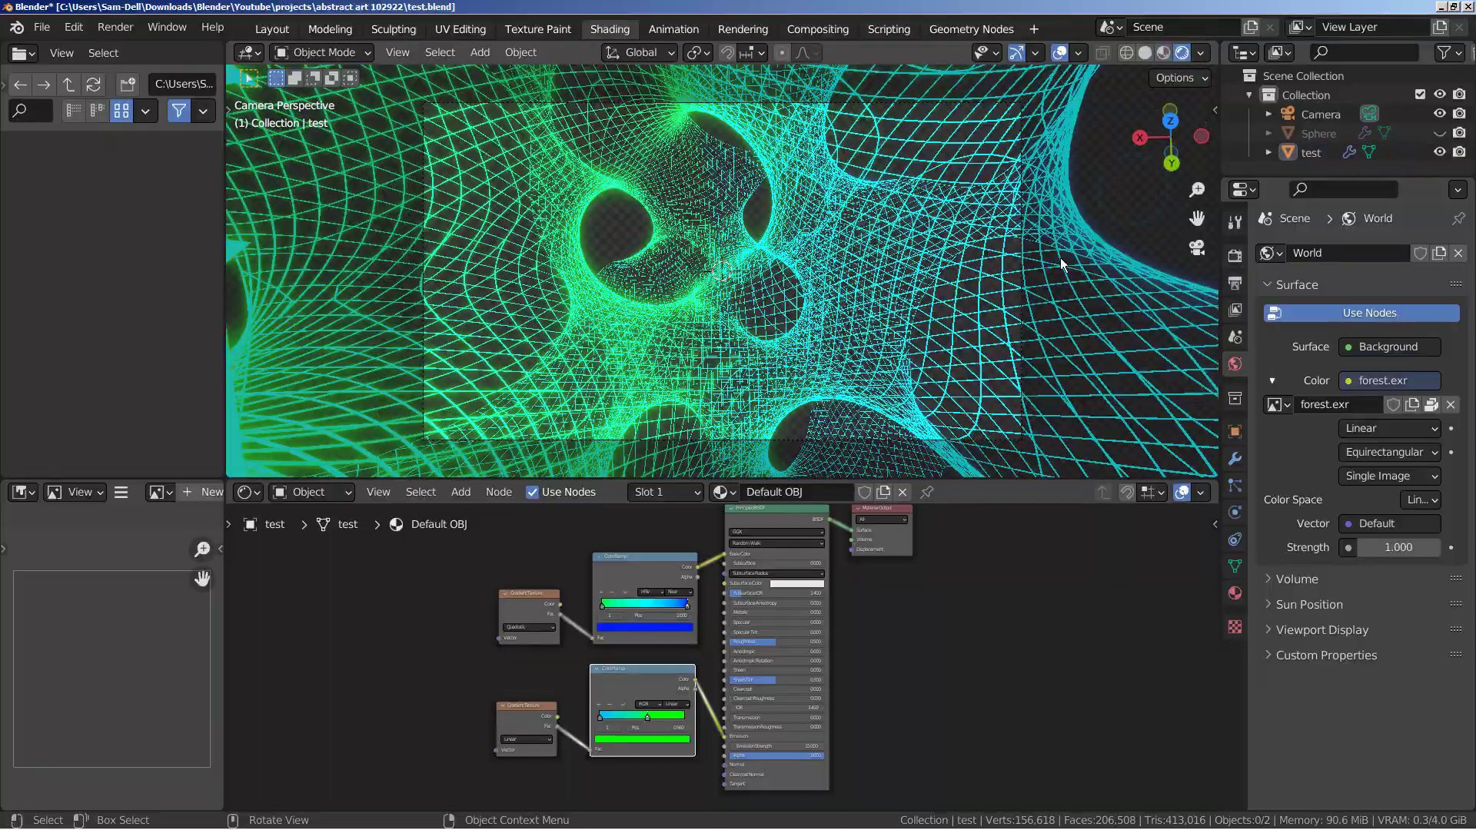
mouse_move(1059, 258)
middle_mouse_down()
mouse_move(841, 311)
mouse_move(716, 197)
mouse_move(804, 117)
mouse_move(1000, 111)
mouse_move(1049, 219)
mouse_move(978, 300)
mouse_move(1022, 280)
mouse_move(629, 146)
mouse_move(895, 469)
mouse_move(1166, 222)
mouse_move(1010, 331)
mouse_move(908, 342)
mouse_move(838, 323)
middle_mouse_up()
scroll(1049, 218, "down", 5)
left_click(838, 329)
left_click(1002, 304)
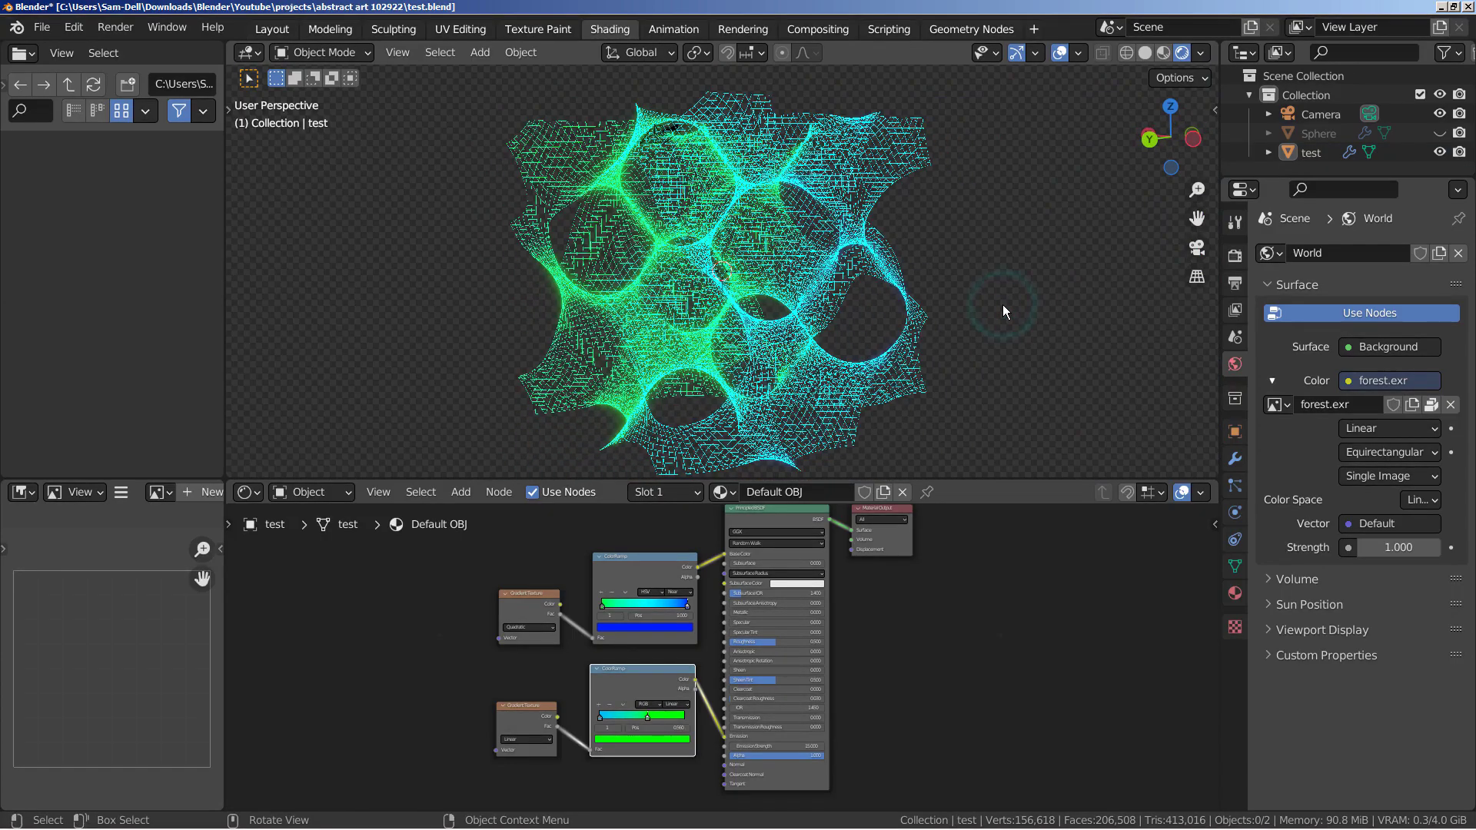